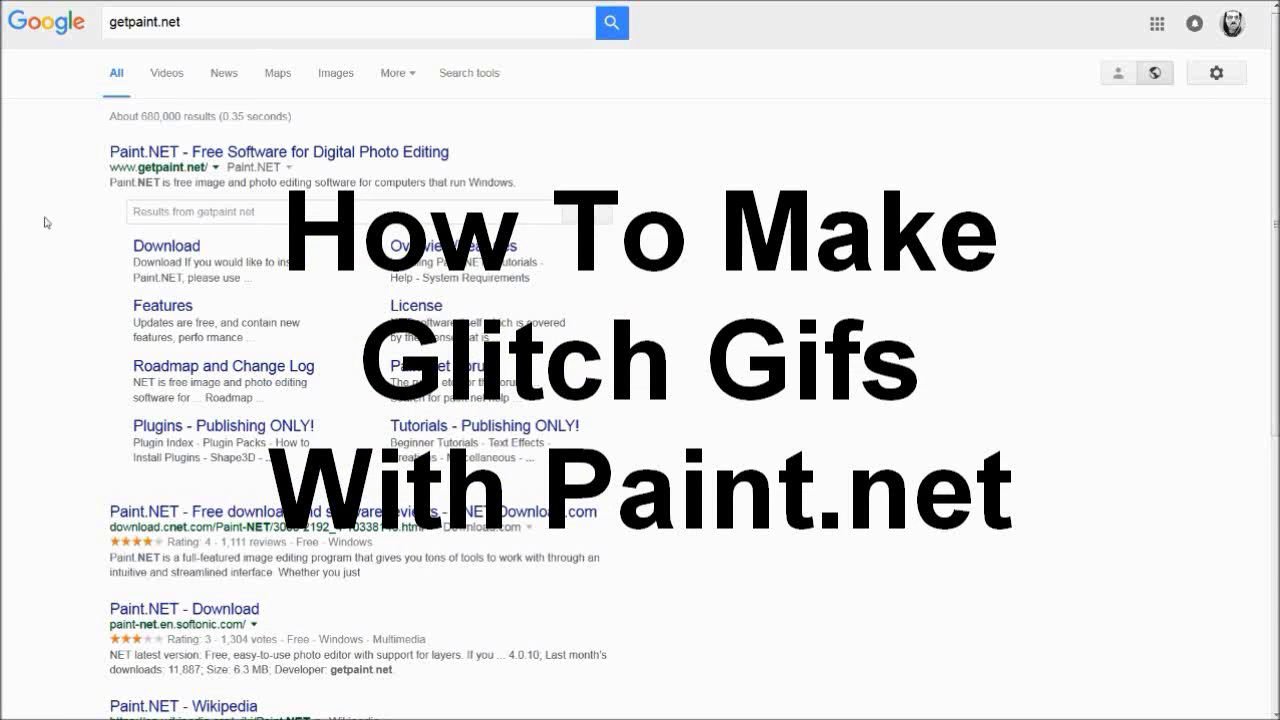
# - Open the getpaint.net search result, then the 'How To Download Paint.net' video
pyautogui.click(133, 151)
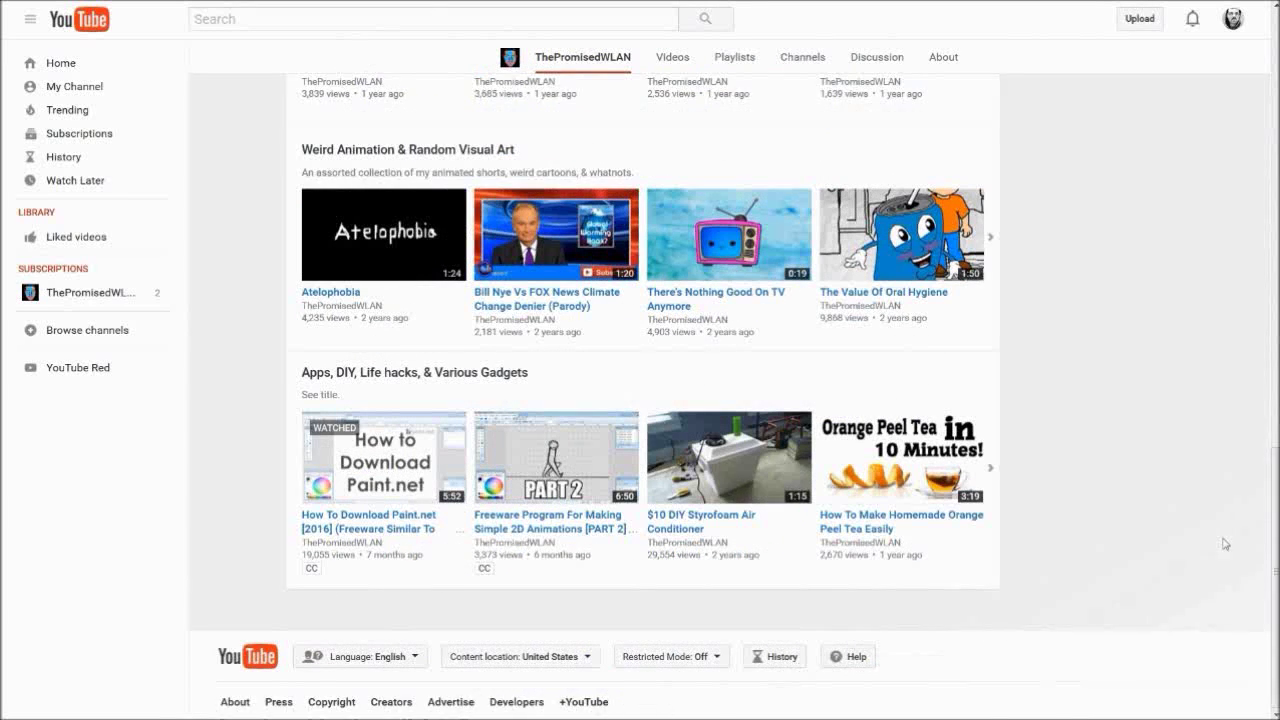
pyautogui.scroll(-1, 1224, 544)
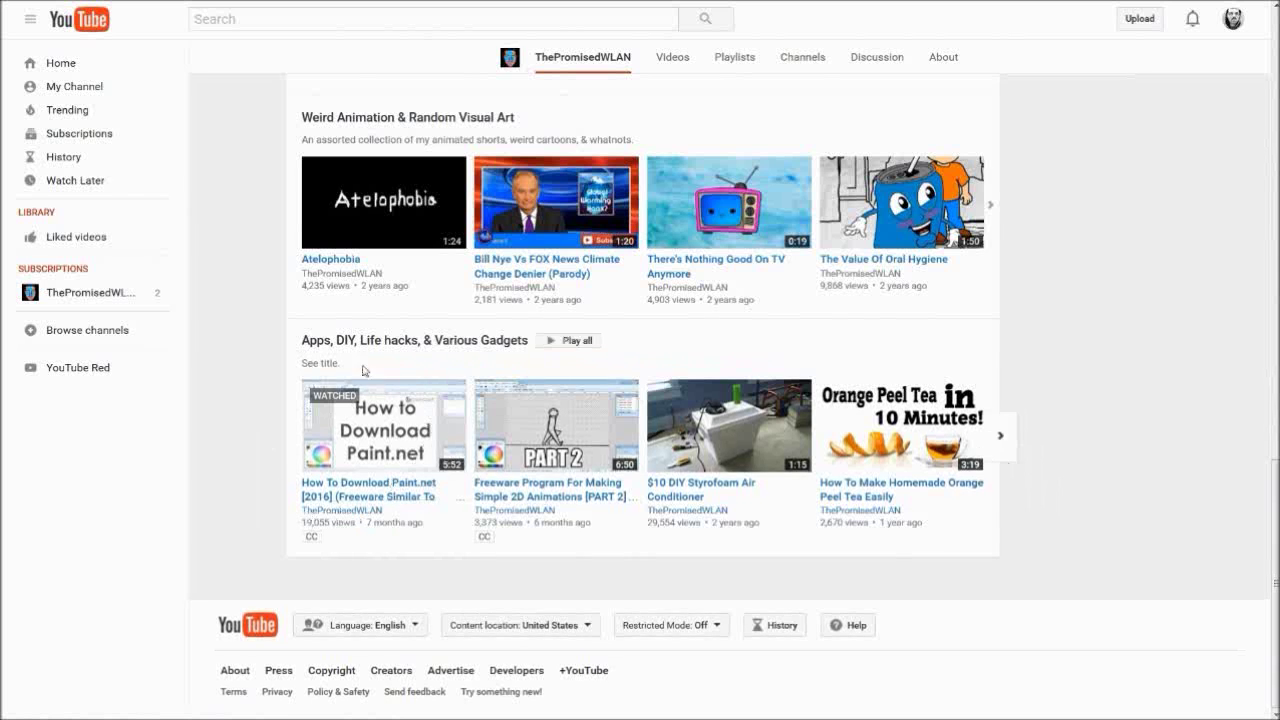
pyautogui.click(349, 499)
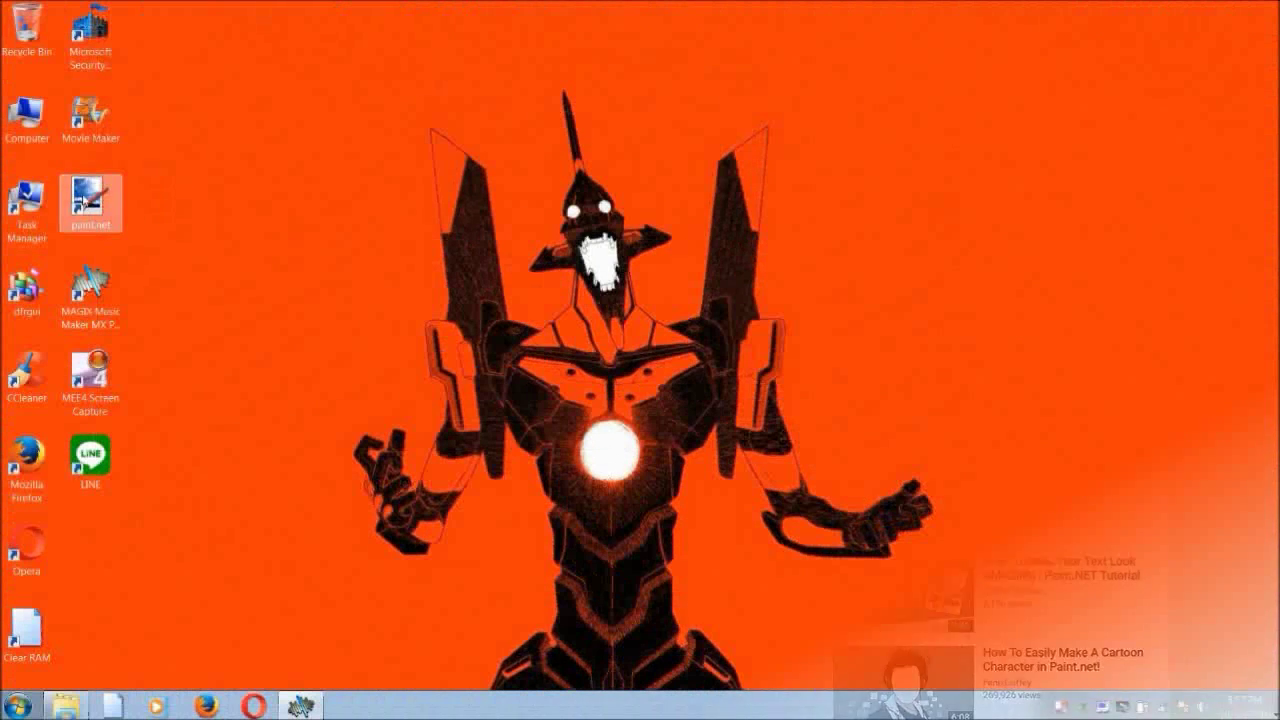
# - Start paint.net from its desktop shortcut to get a blank 800 × 600 image
pyautogui.doubleClick(91, 220)
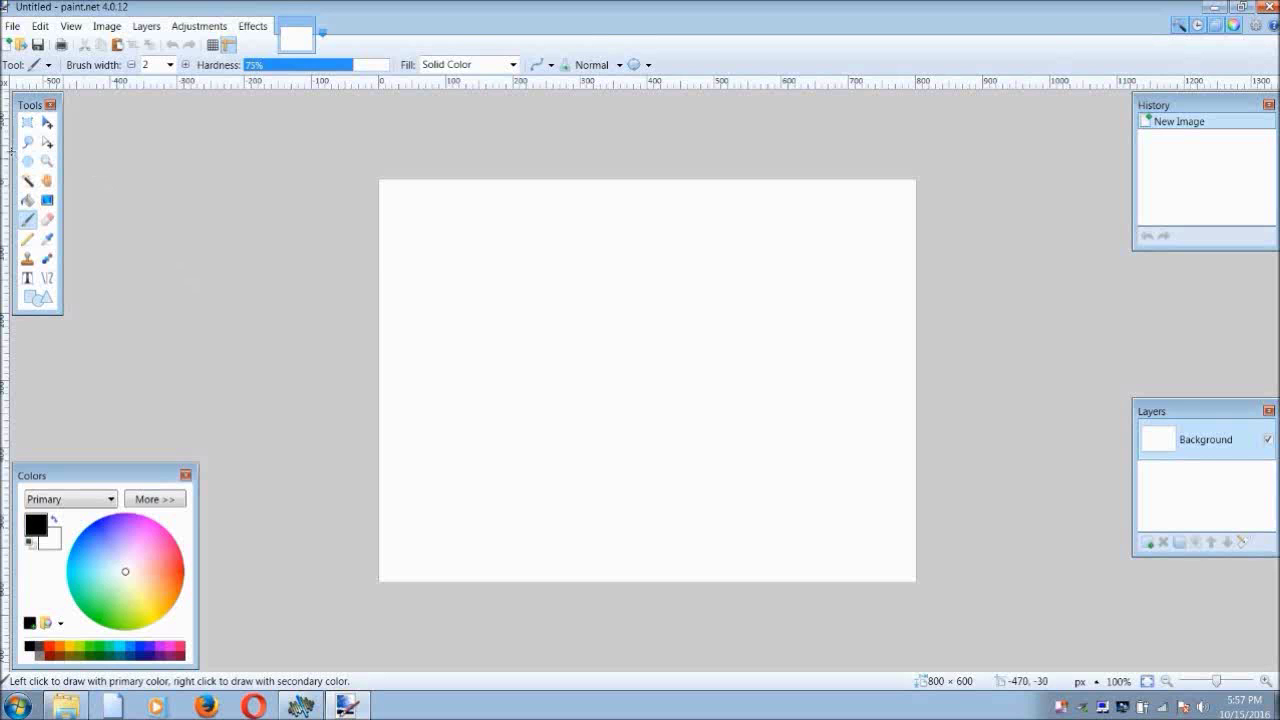
# - Open proto.png from the LOGO folder
pyautogui.click(12, 26)
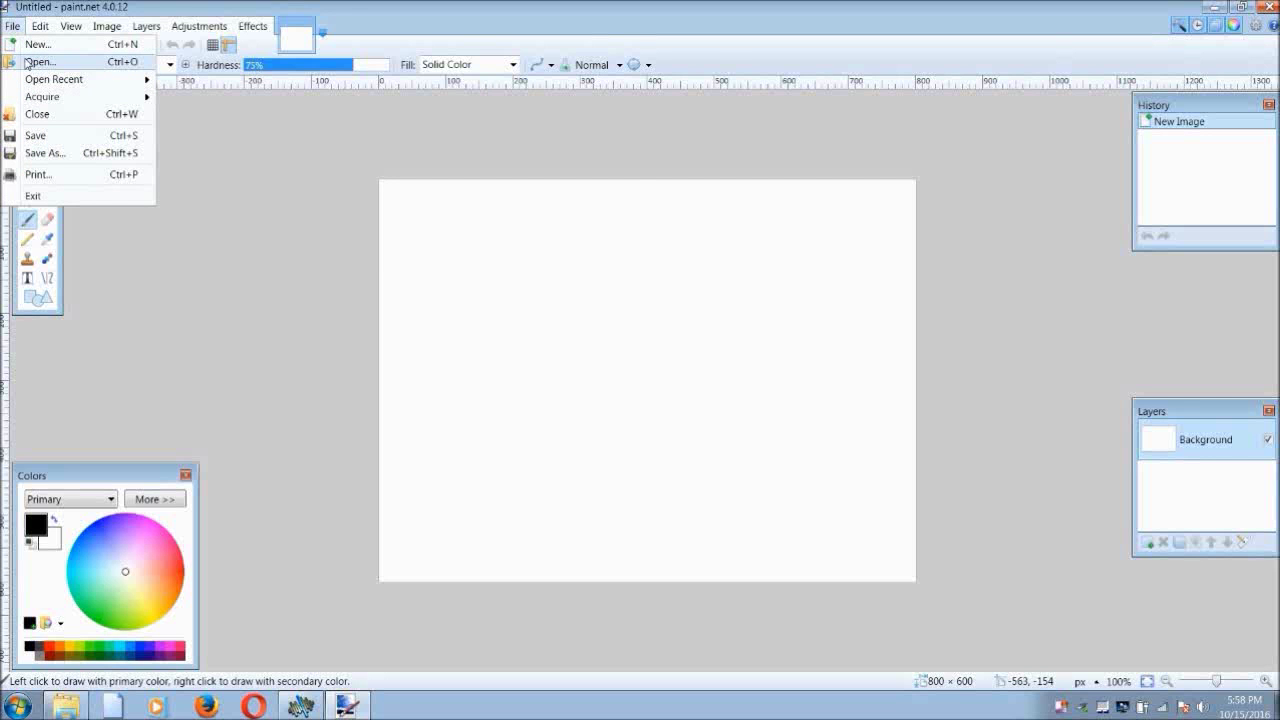
pyautogui.click(38, 62)
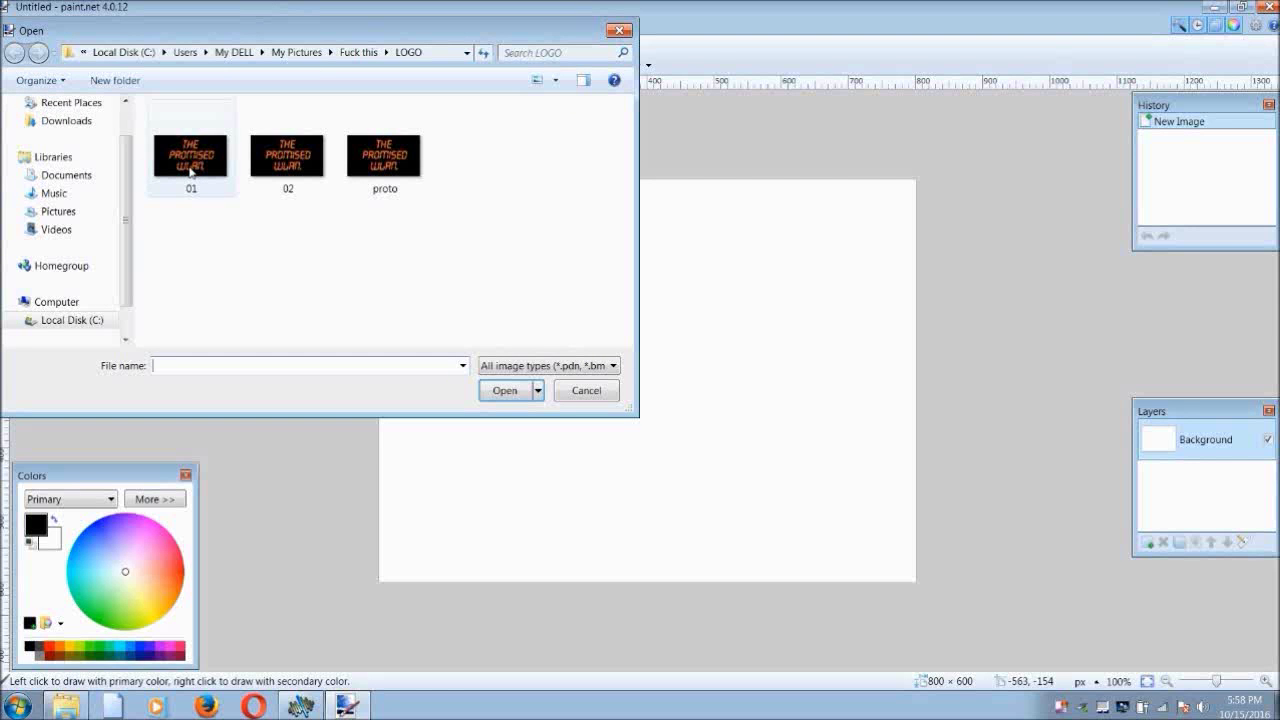
pyautogui.click(369, 173)
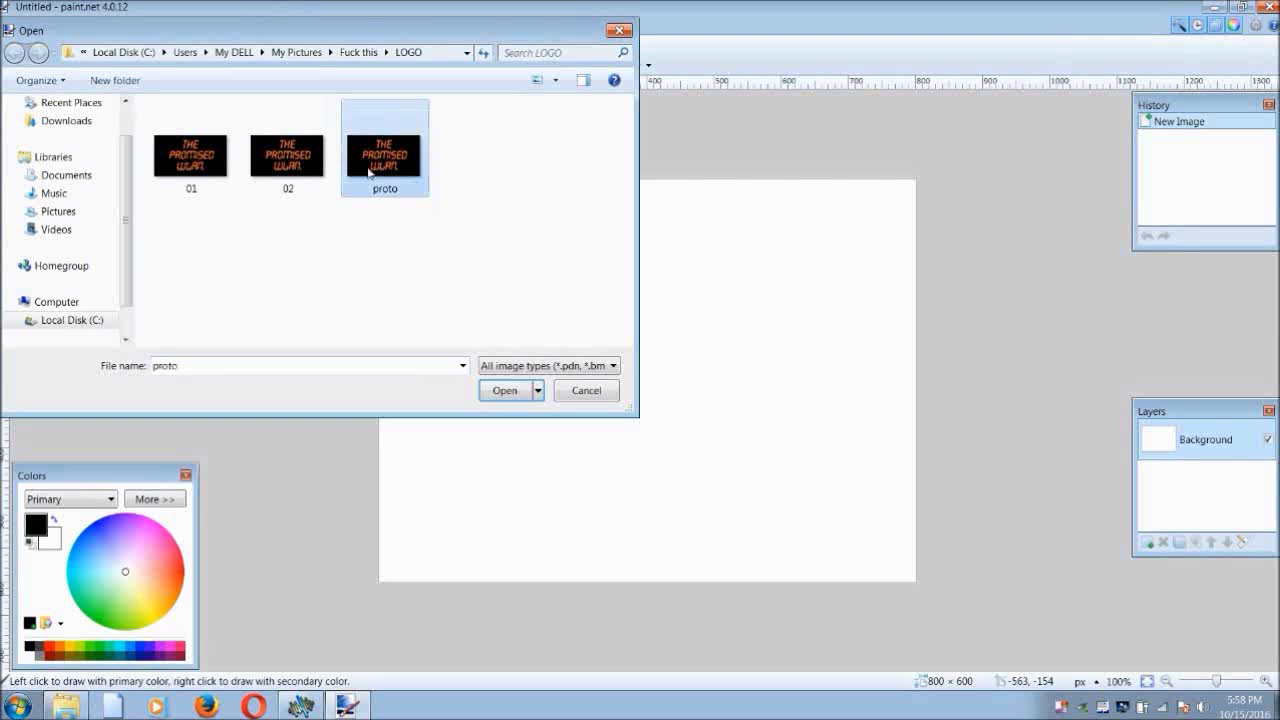
pyautogui.click(506, 392)
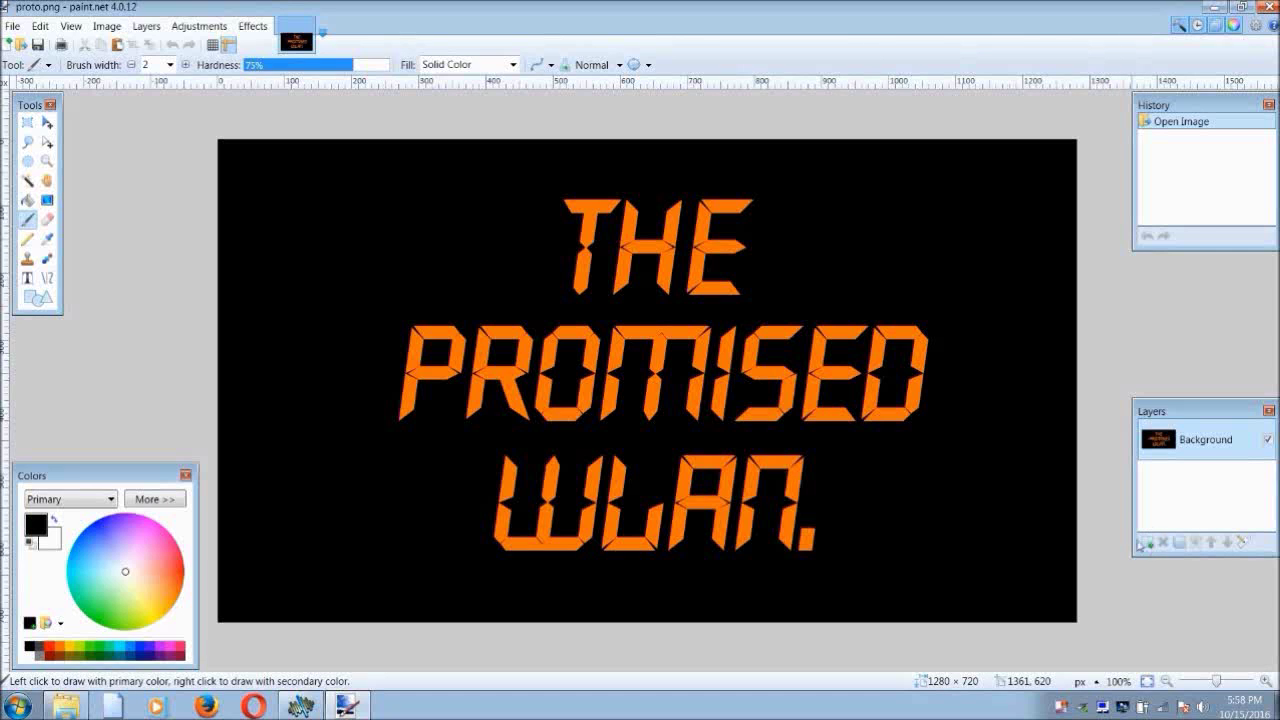
# - Add Layer 2 and paste a full copy of the Background logo onto it, then deselect
pyautogui.click(1146, 544)
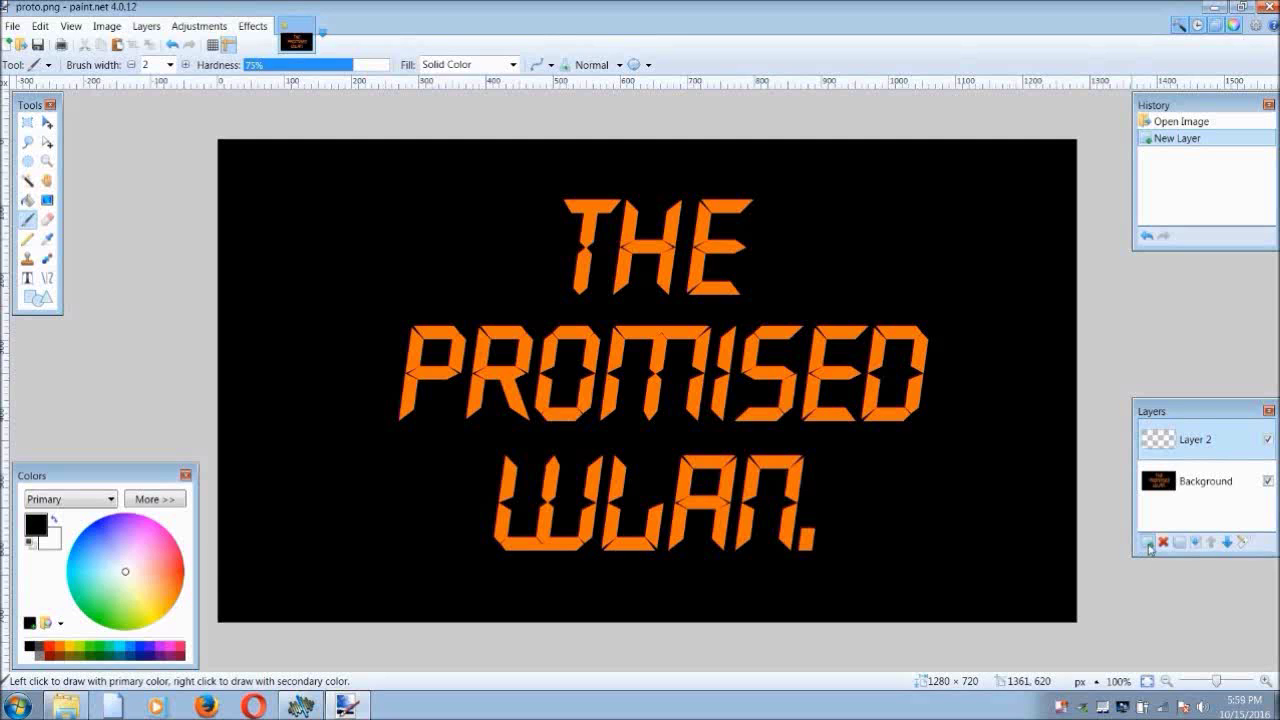
pyautogui.click(1168, 482)
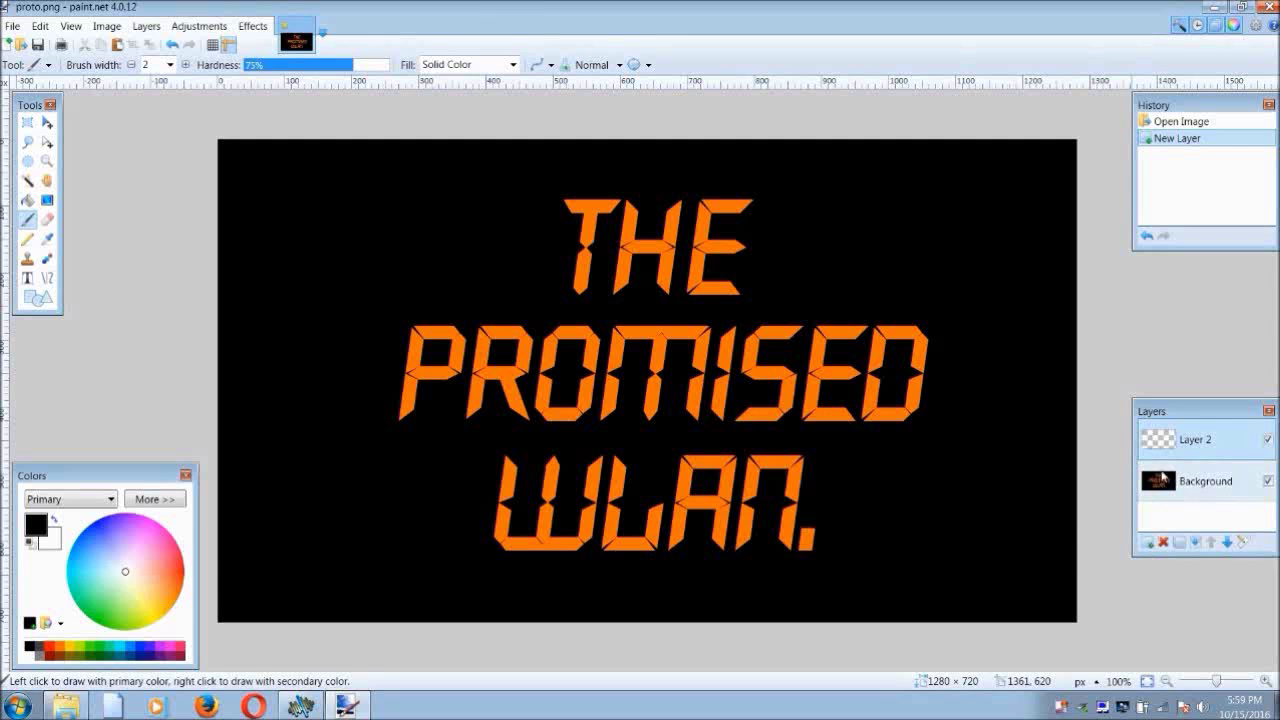
pyautogui.click(1227, 487)
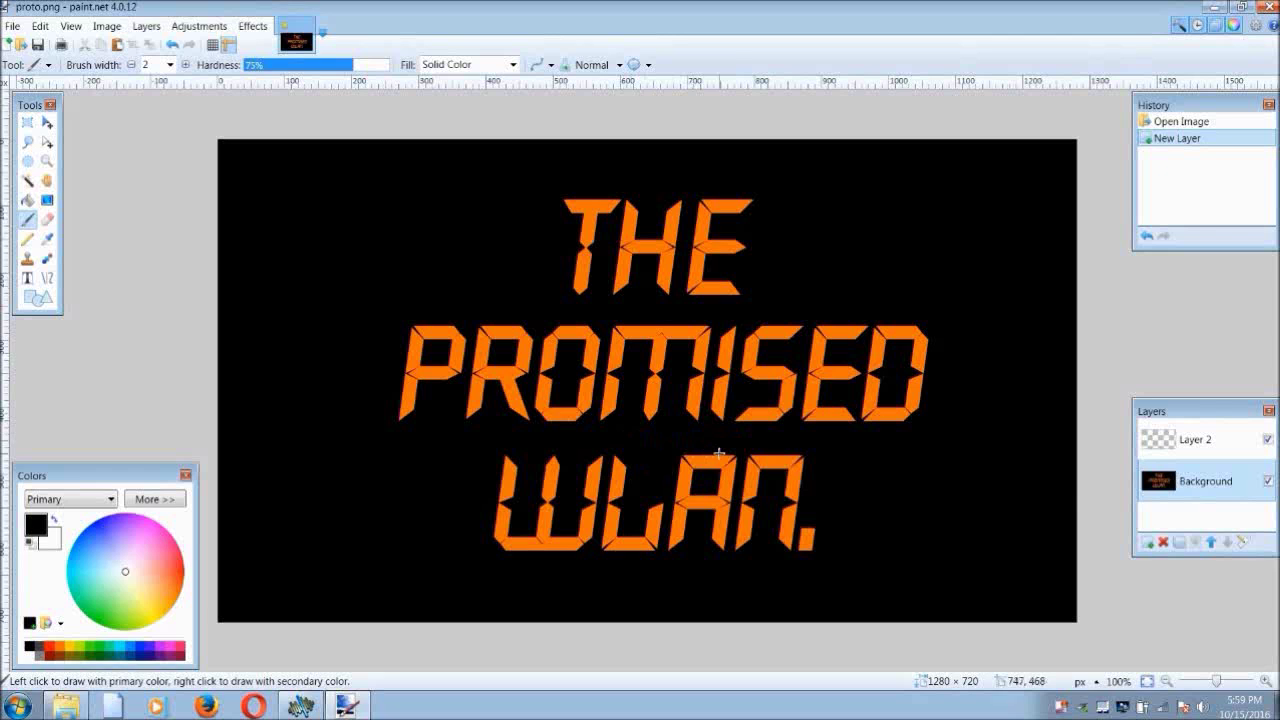
pyautogui.click(1193, 446)
pyautogui.click(1196, 480)
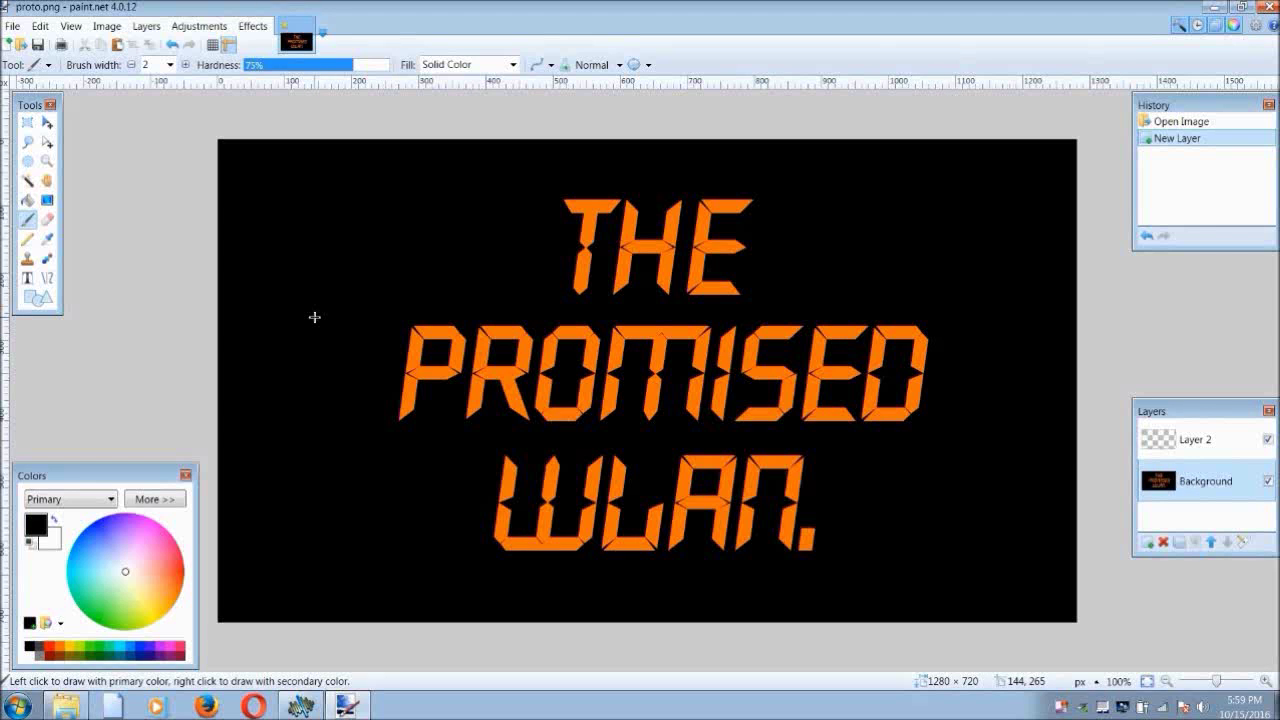
pyautogui.hotkey('ctrl', 'a')
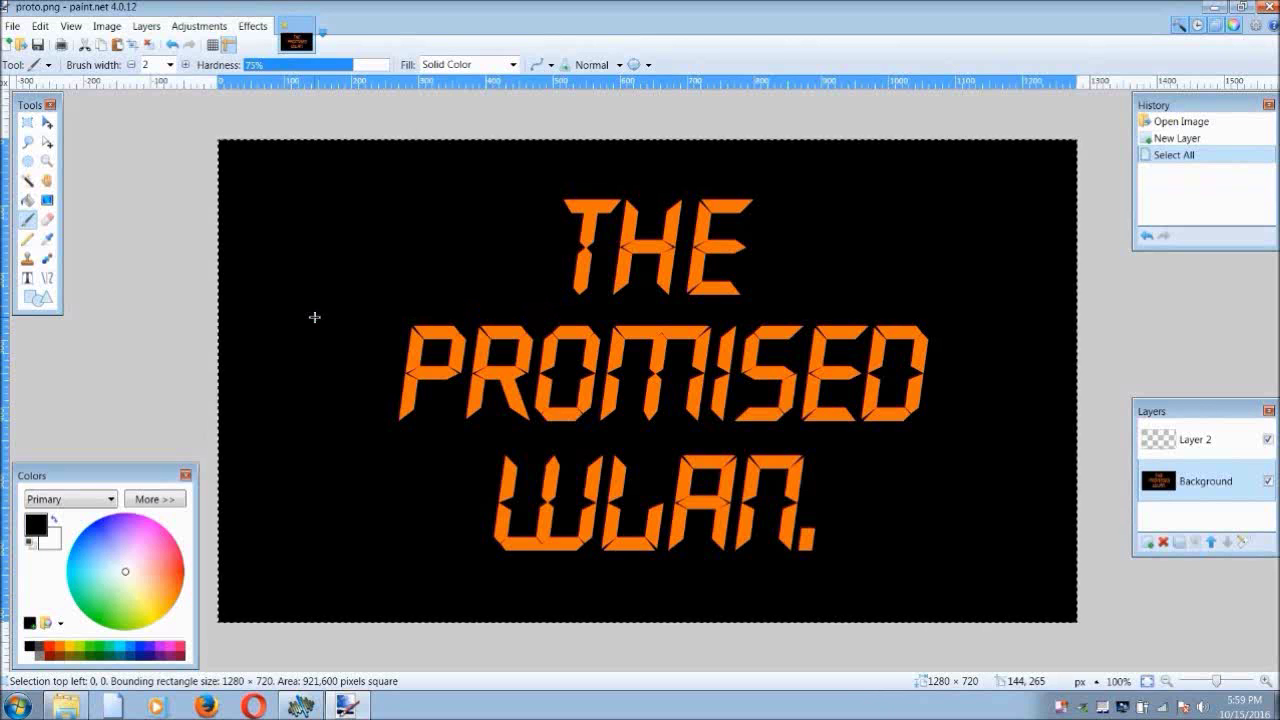
pyautogui.click(1184, 442)
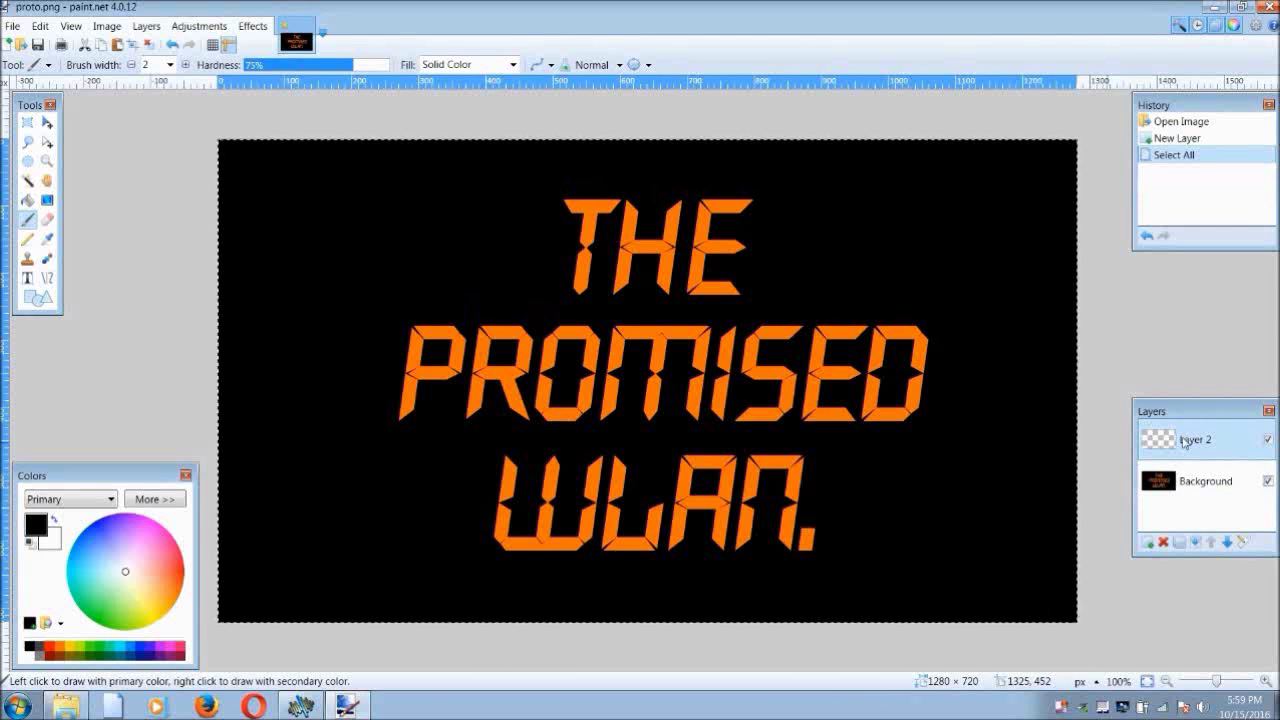
pyautogui.hotkey('ctrl', 'v')
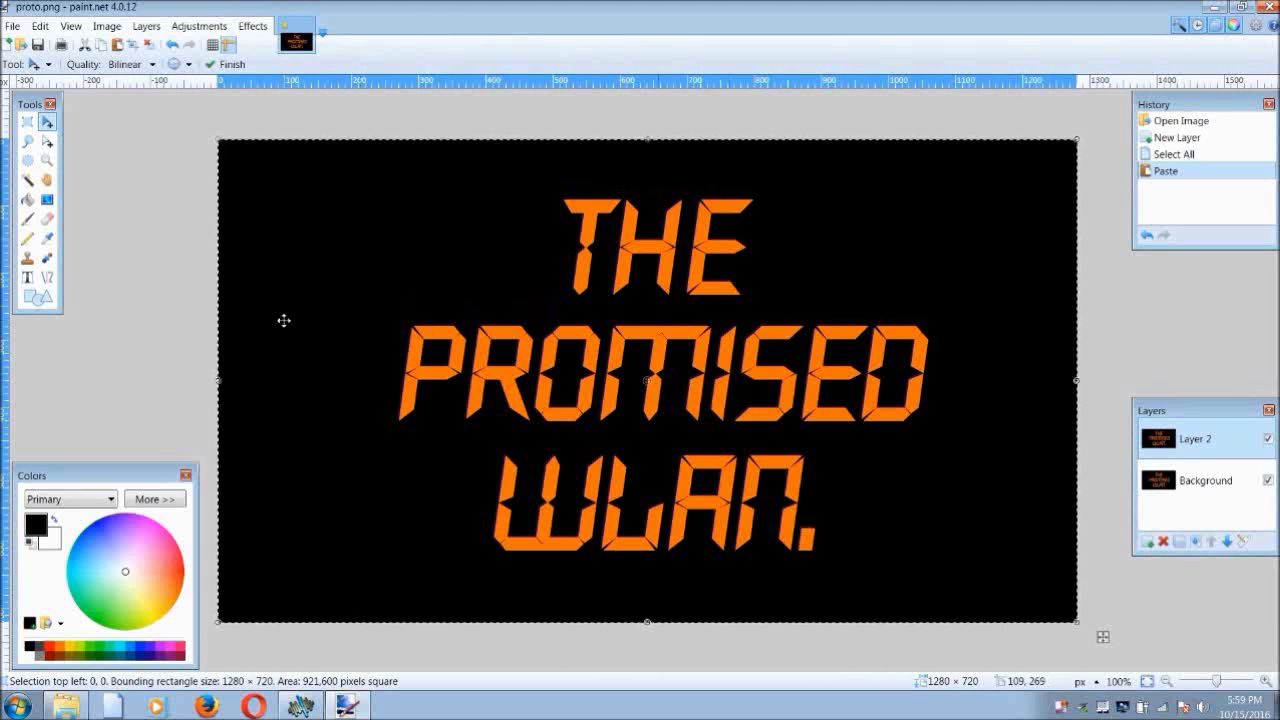
pyautogui.press('s')
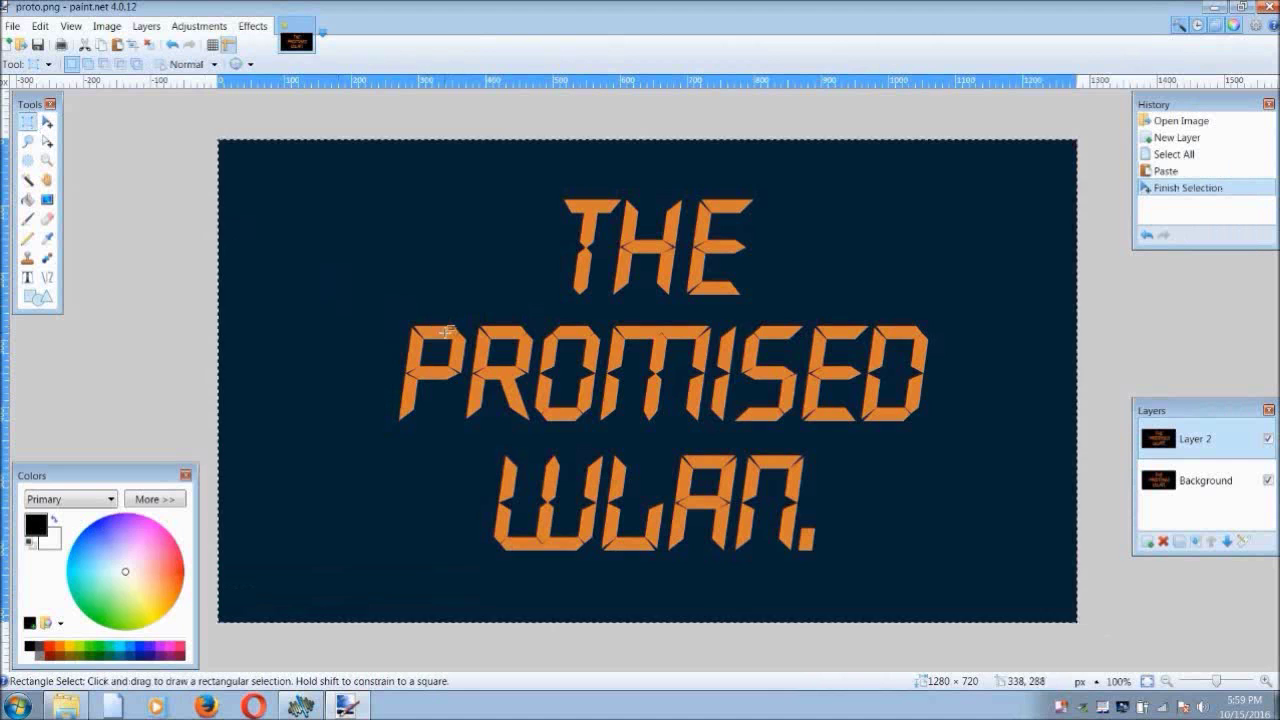
pyautogui.click(562, 306)
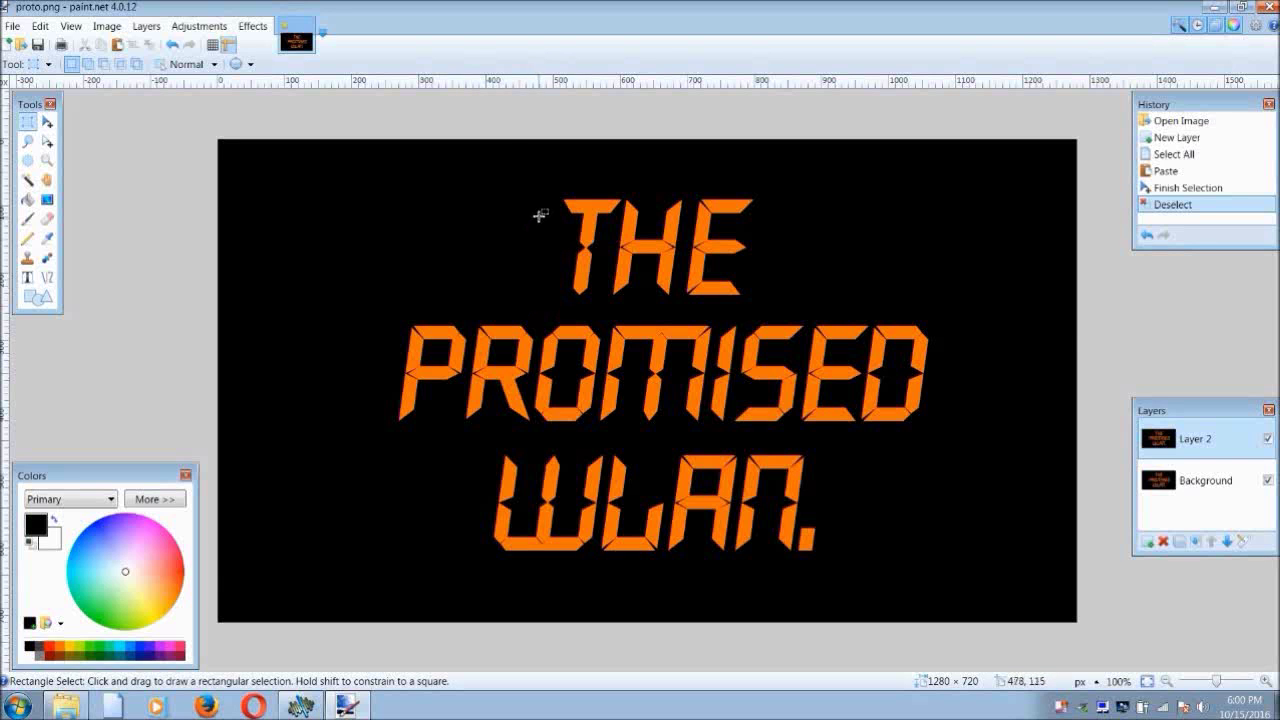
# - Select a 364 × 22 strip across the top of THE and shift it right
pyautogui.moveTo(539, 195); pyautogui.dragTo(782, 209)
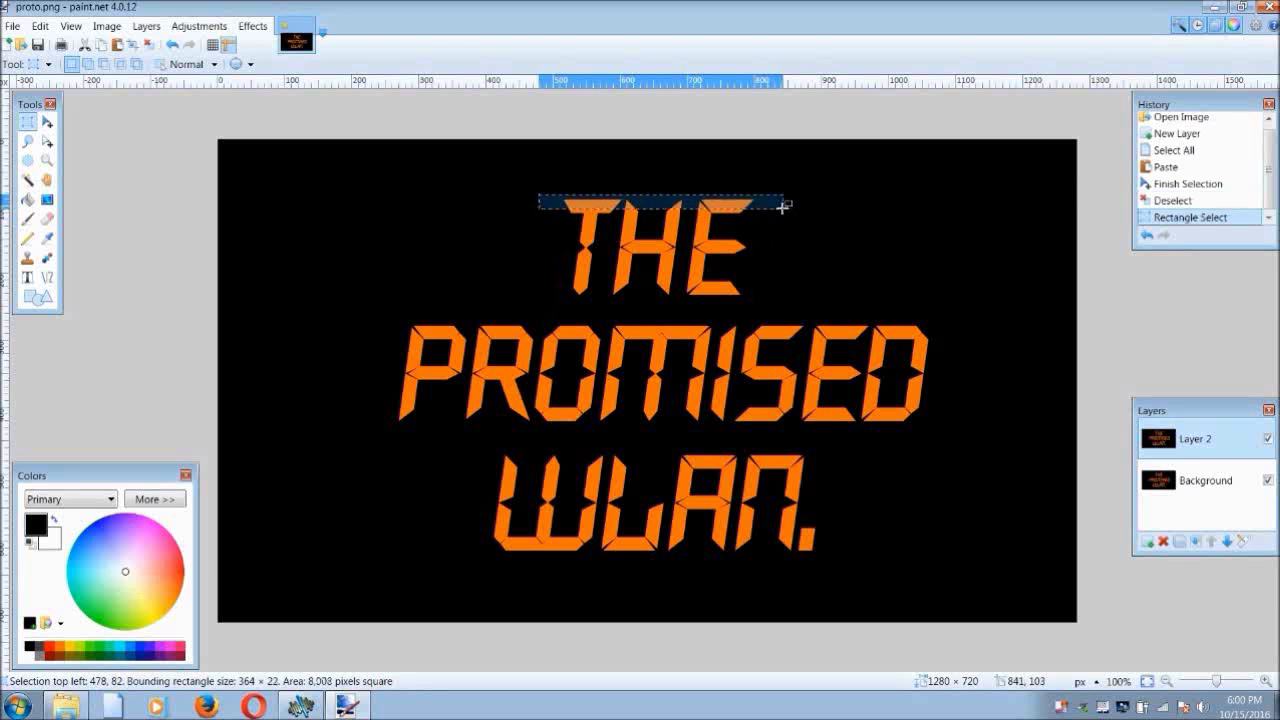
pyautogui.click(47, 122)
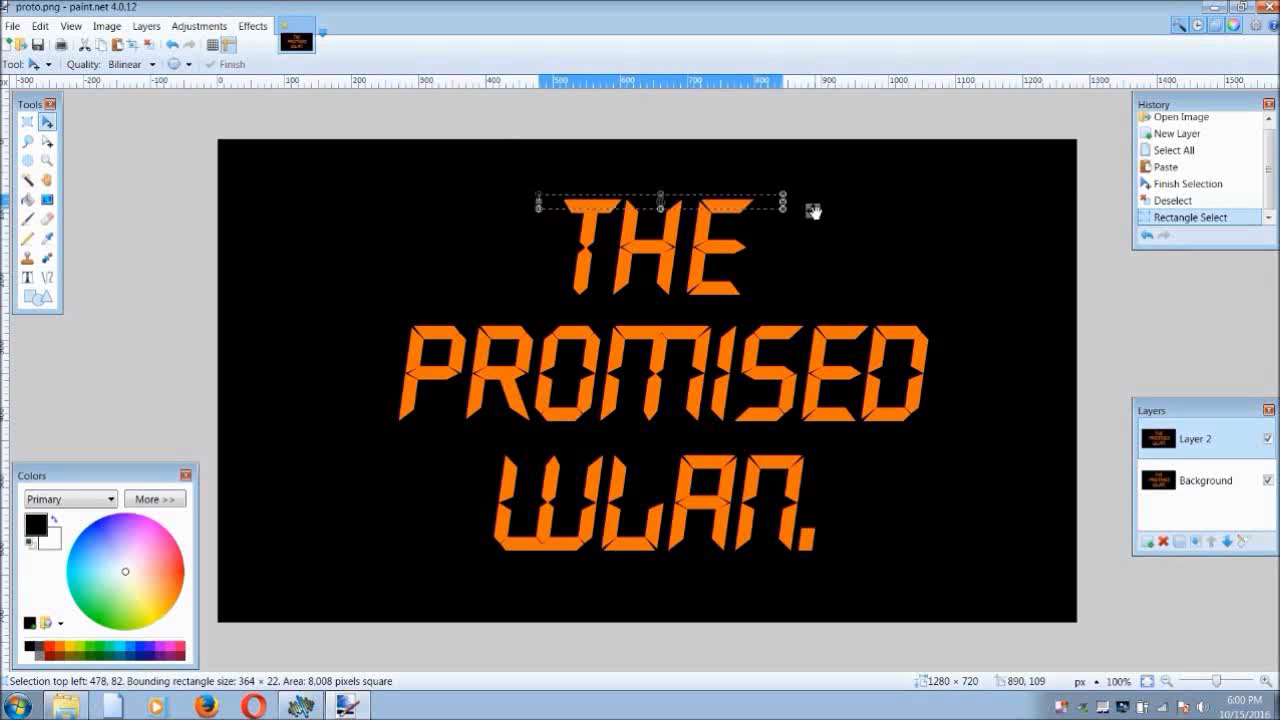
pyautogui.moveTo(812, 210)
pyautogui.mouseDown()
pyautogui.moveTo(832, 209)
pyautogui.moveTo(831, 221)
pyautogui.mouseUp()
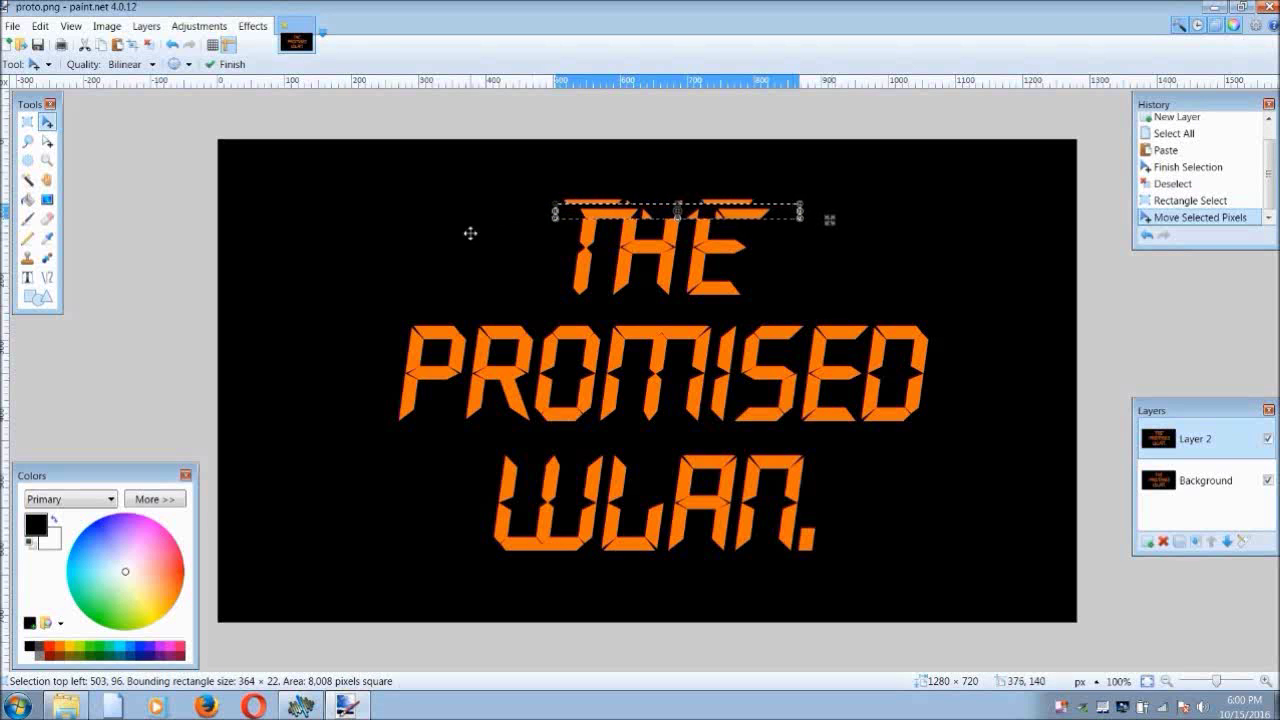
pyautogui.click(35, 126)
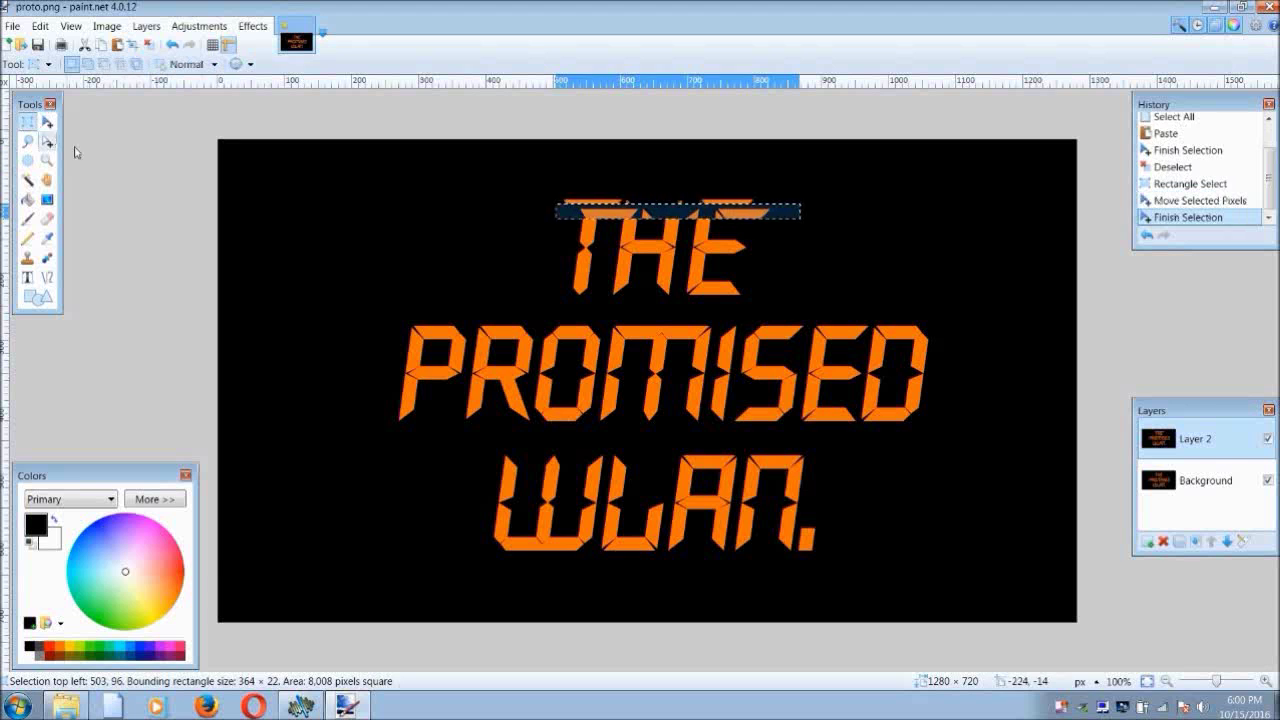
# - Select a thin strip through the middle of PROMISED and shift it left
pyautogui.click(459, 270)
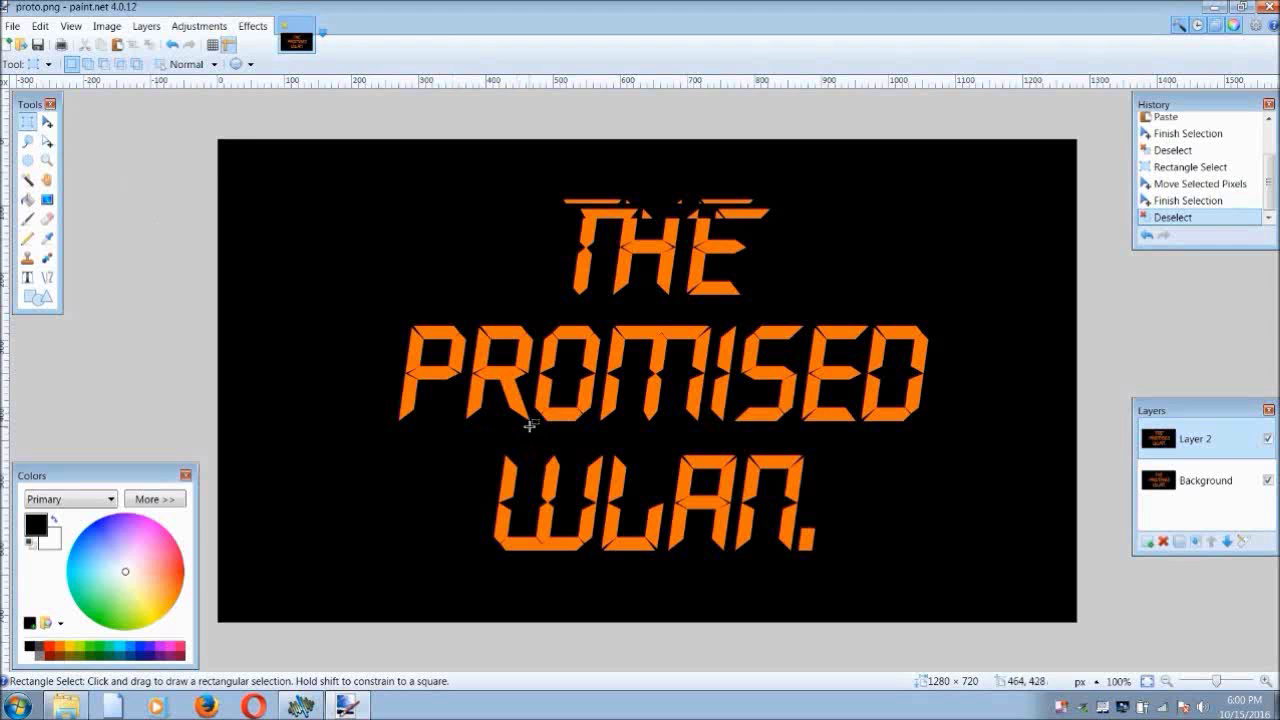
pyautogui.moveTo(373, 356); pyautogui.dragTo(959, 367)
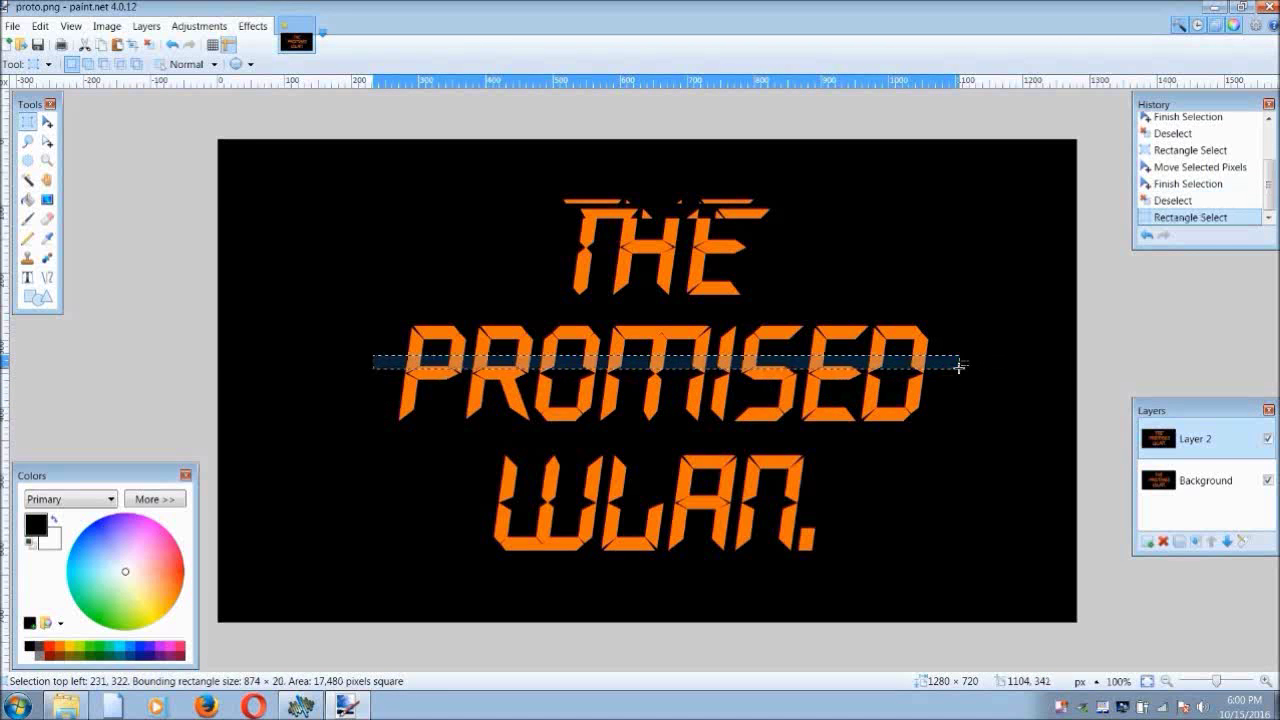
pyautogui.click(47, 122)
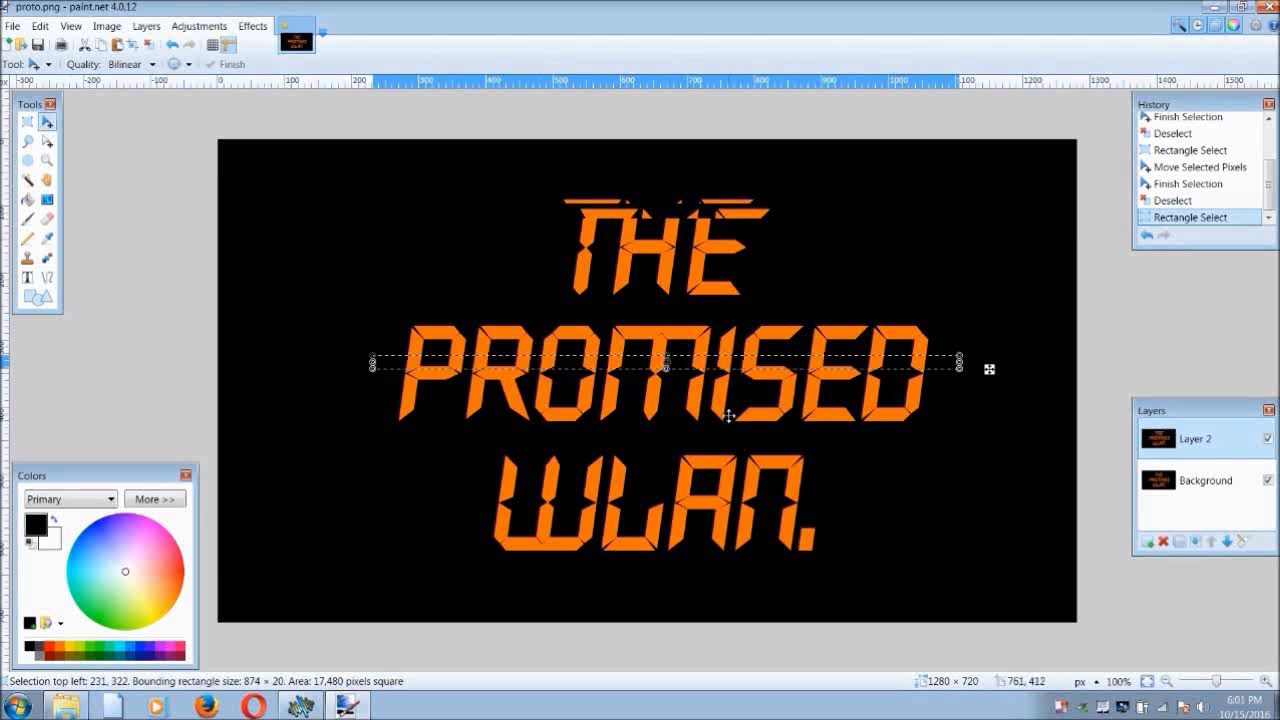
pyautogui.moveTo(986, 366); pyautogui.dragTo(972, 370)
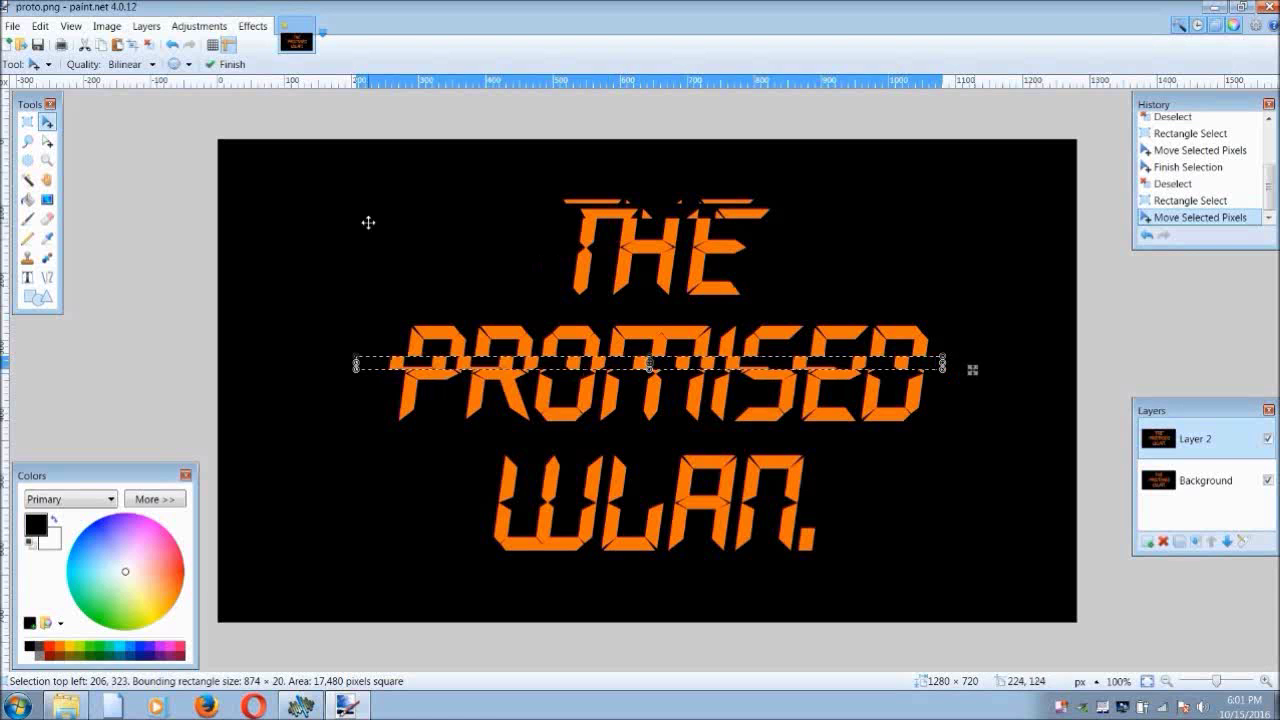
pyautogui.click(27, 121)
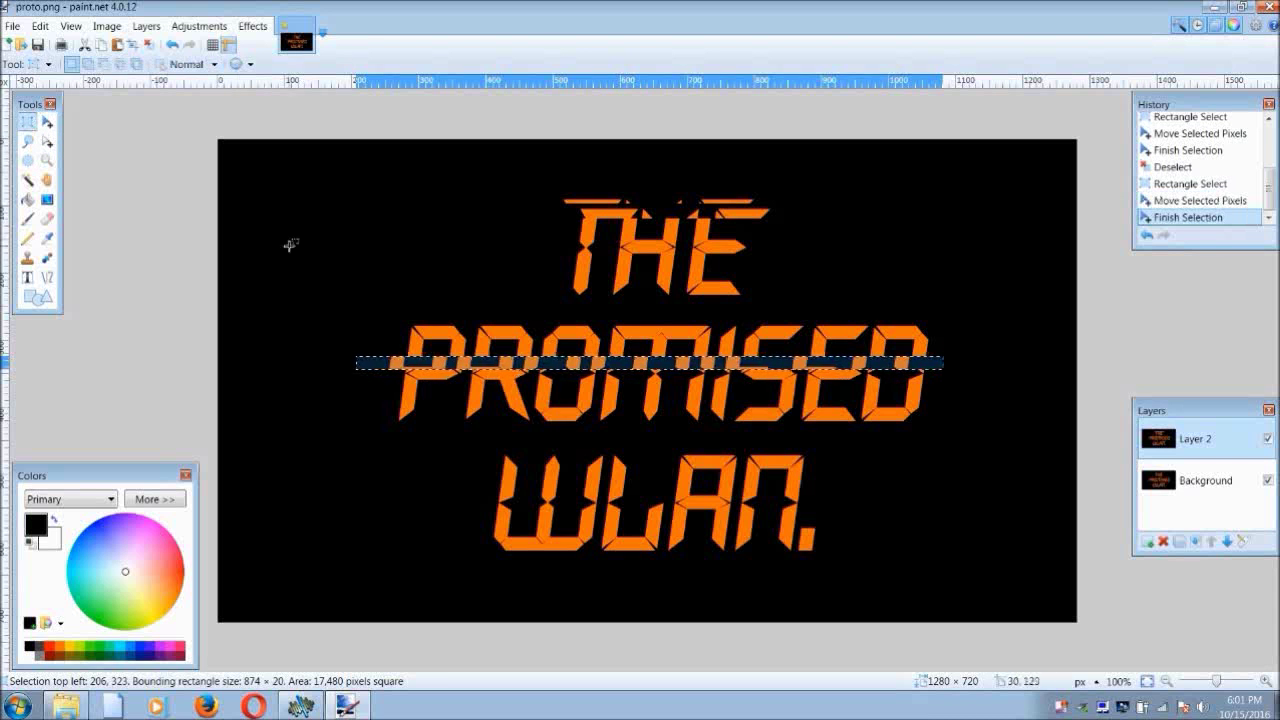
pyautogui.click(338, 248)
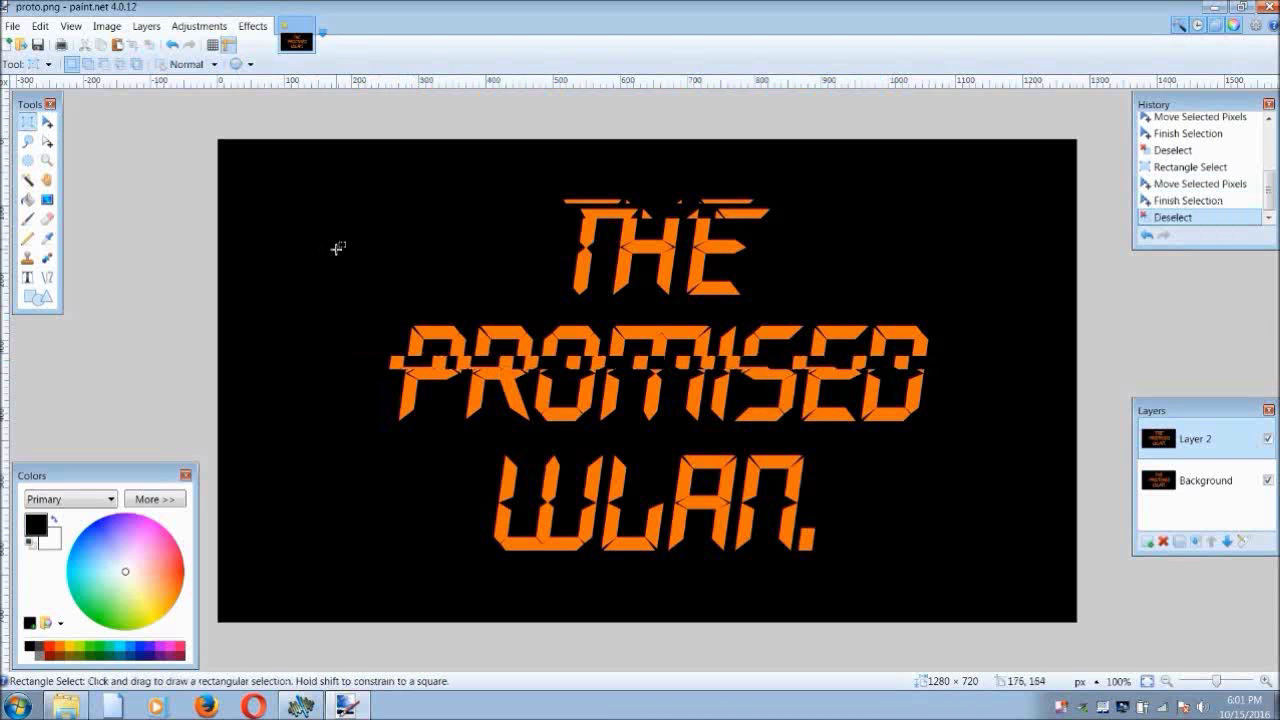
# - Select a 483 × 15 strip along the bottom of WLAN. and nudge it
pyautogui.click(47, 121)
pyautogui.click(27, 121)
pyautogui.moveTo(472, 527); pyautogui.dragTo(798, 542)
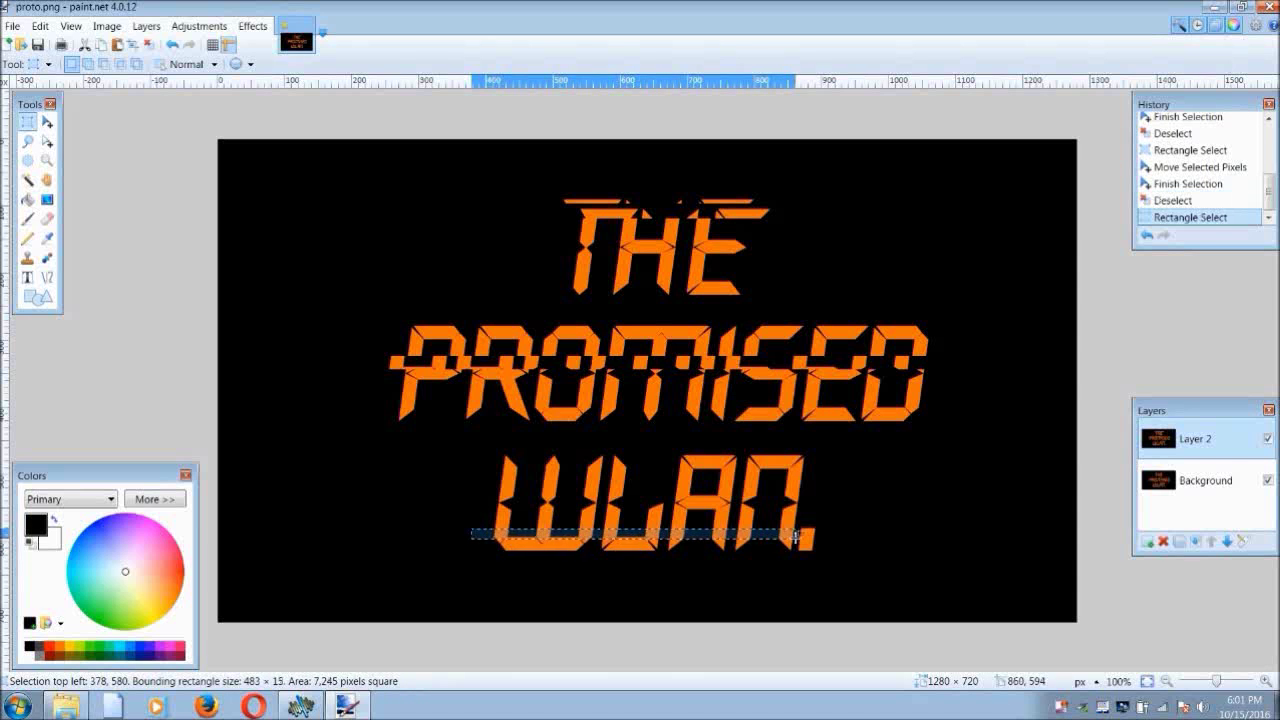
pyautogui.click(47, 121)
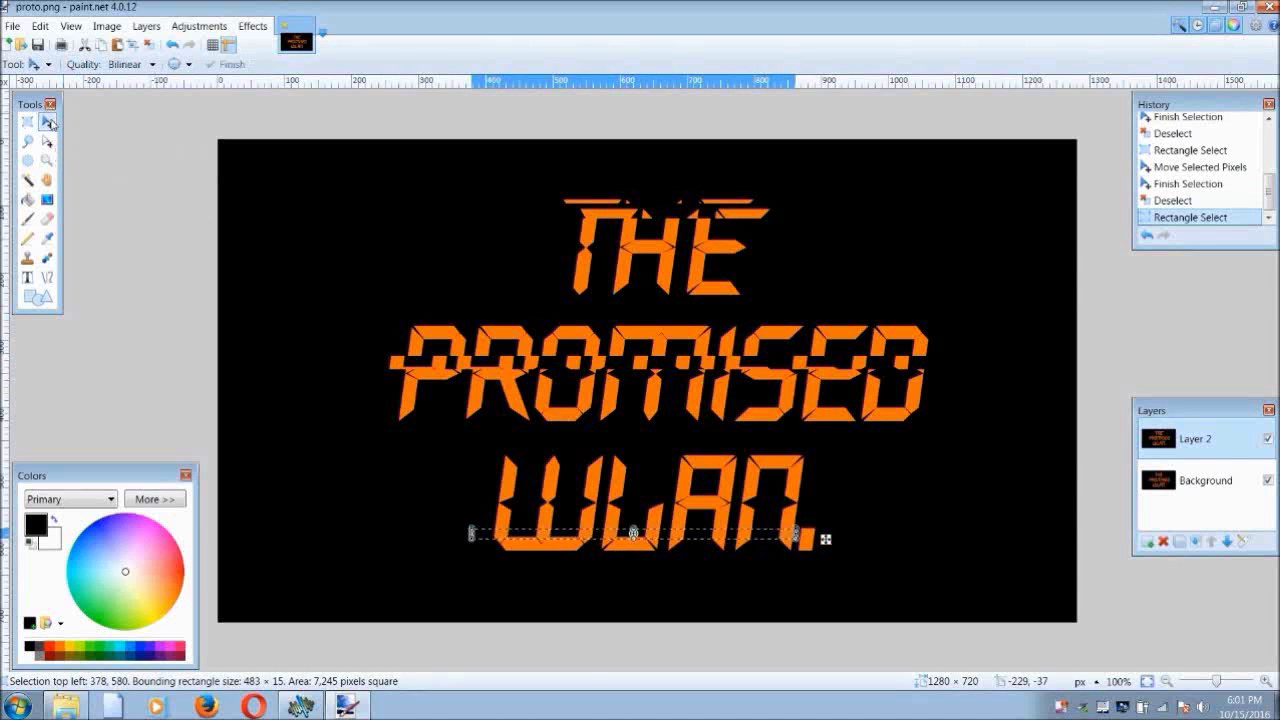
pyautogui.click(838, 486)
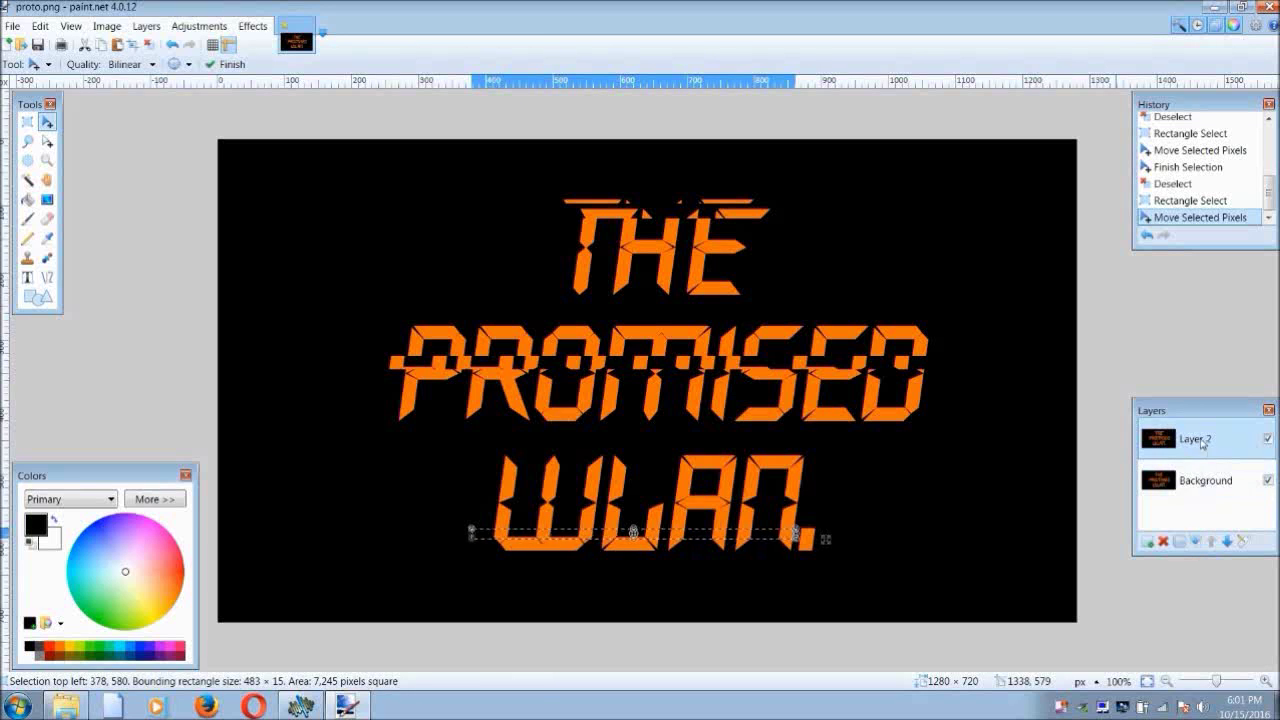
# - Merge Layer 2 down into the Background and clear the selection
pyautogui.click(1206, 493)
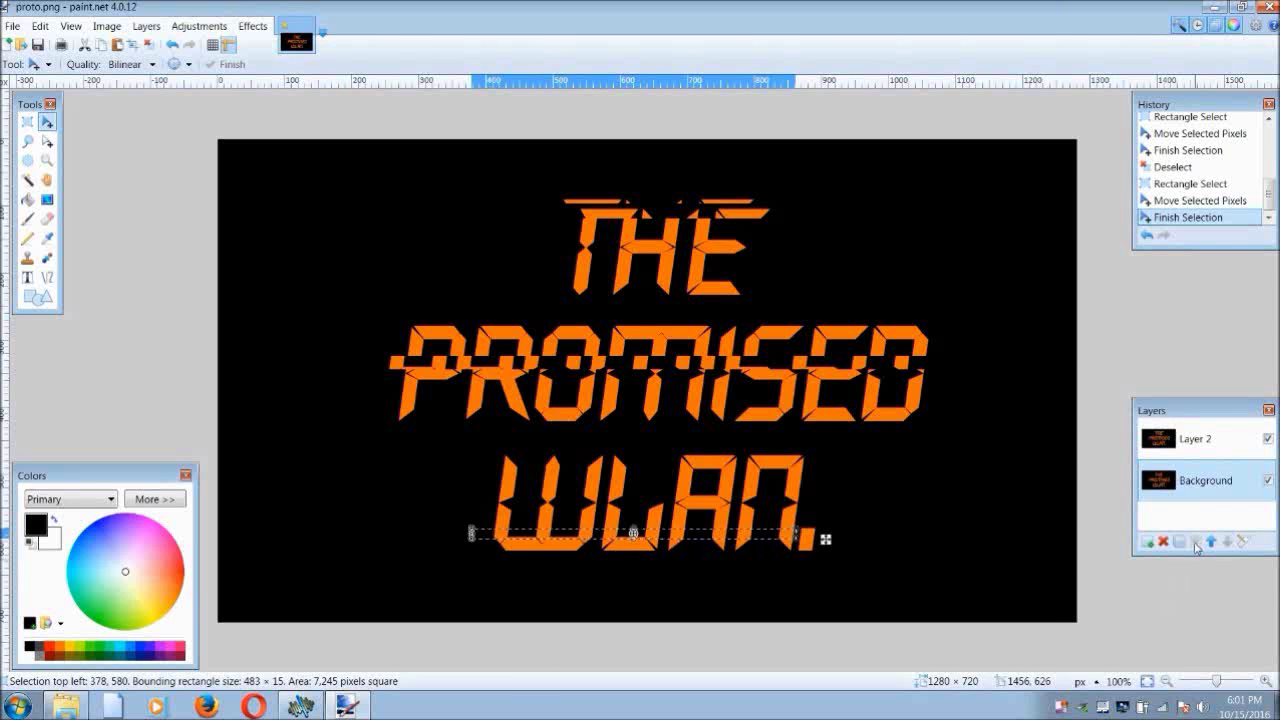
pyautogui.click(1197, 451)
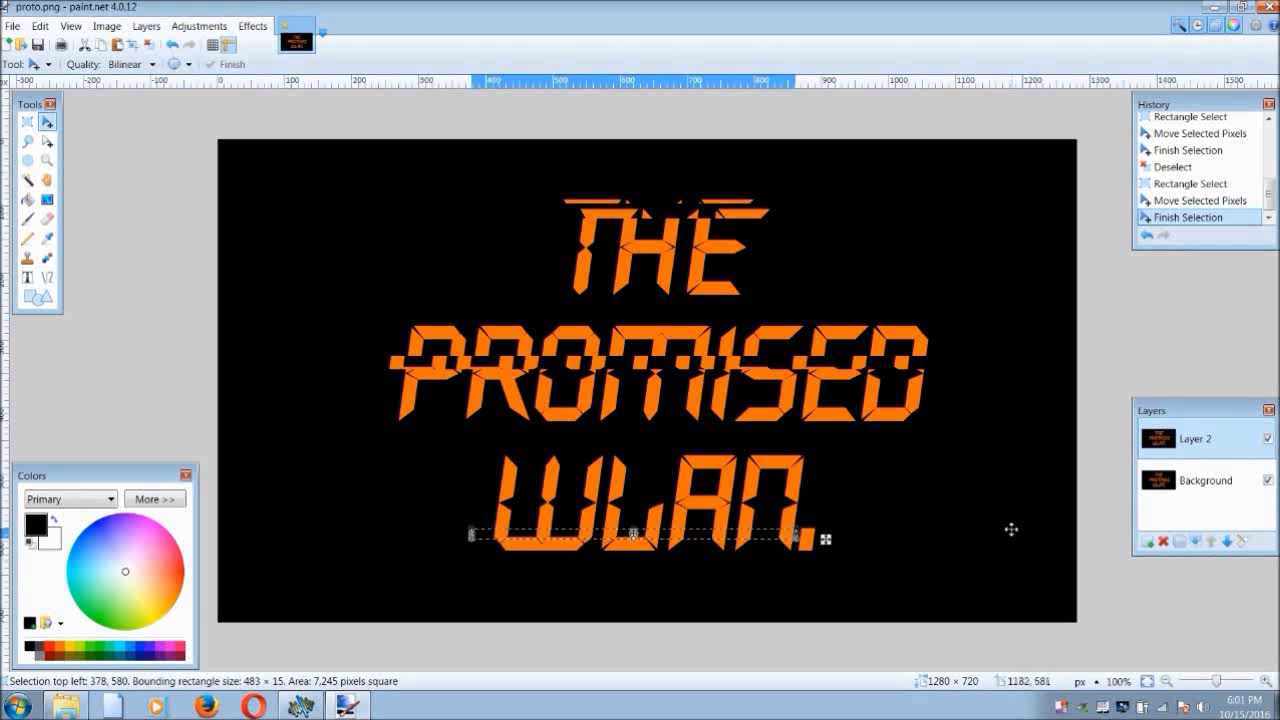
pyautogui.click(1196, 541)
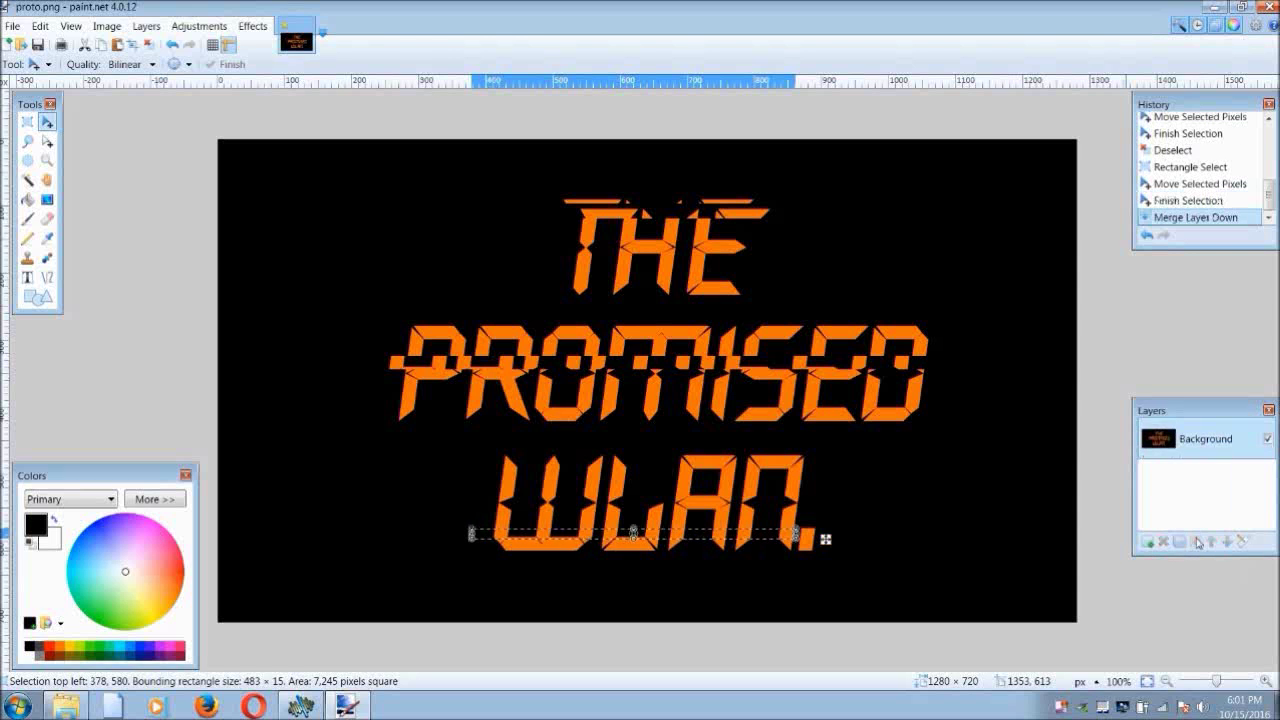
pyautogui.click(27, 121)
pyautogui.hotkey('ctrl', 'd')
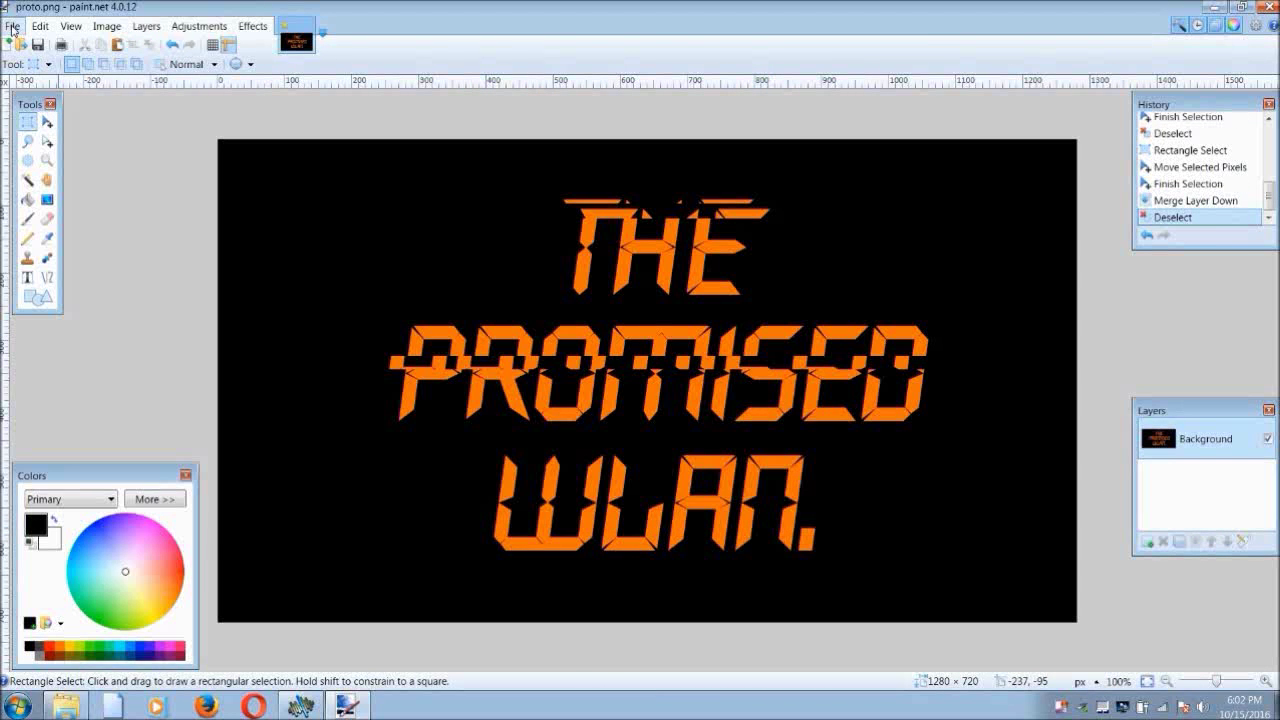
# - Browse to the LOGO folder in Save As, then cancel without saving
pyautogui.click(13, 27)
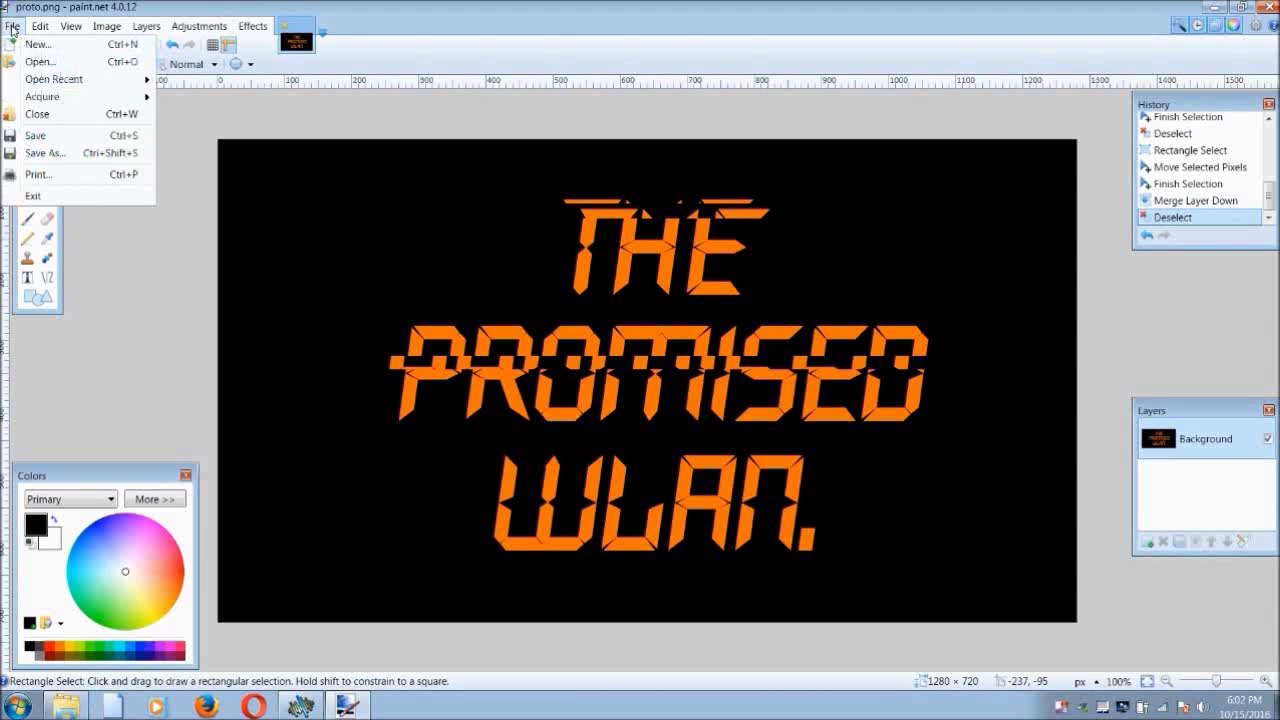
pyautogui.click(35, 152)
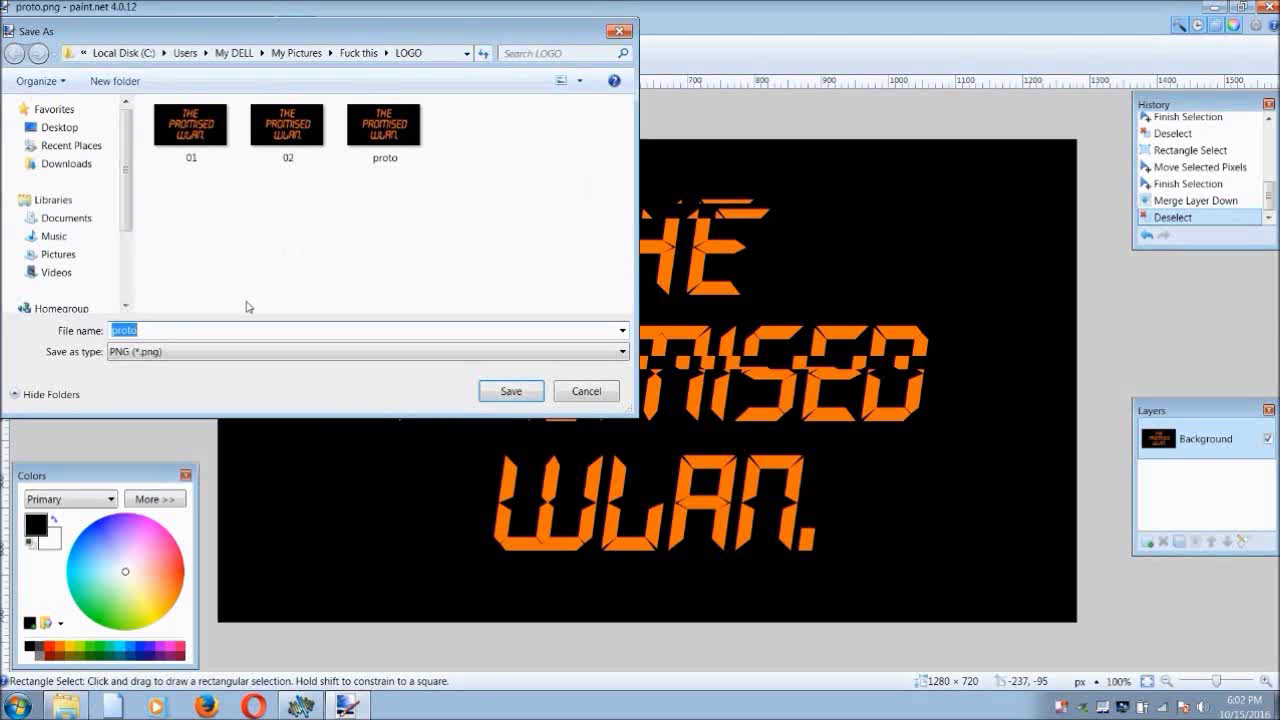
pyautogui.click(377, 144)
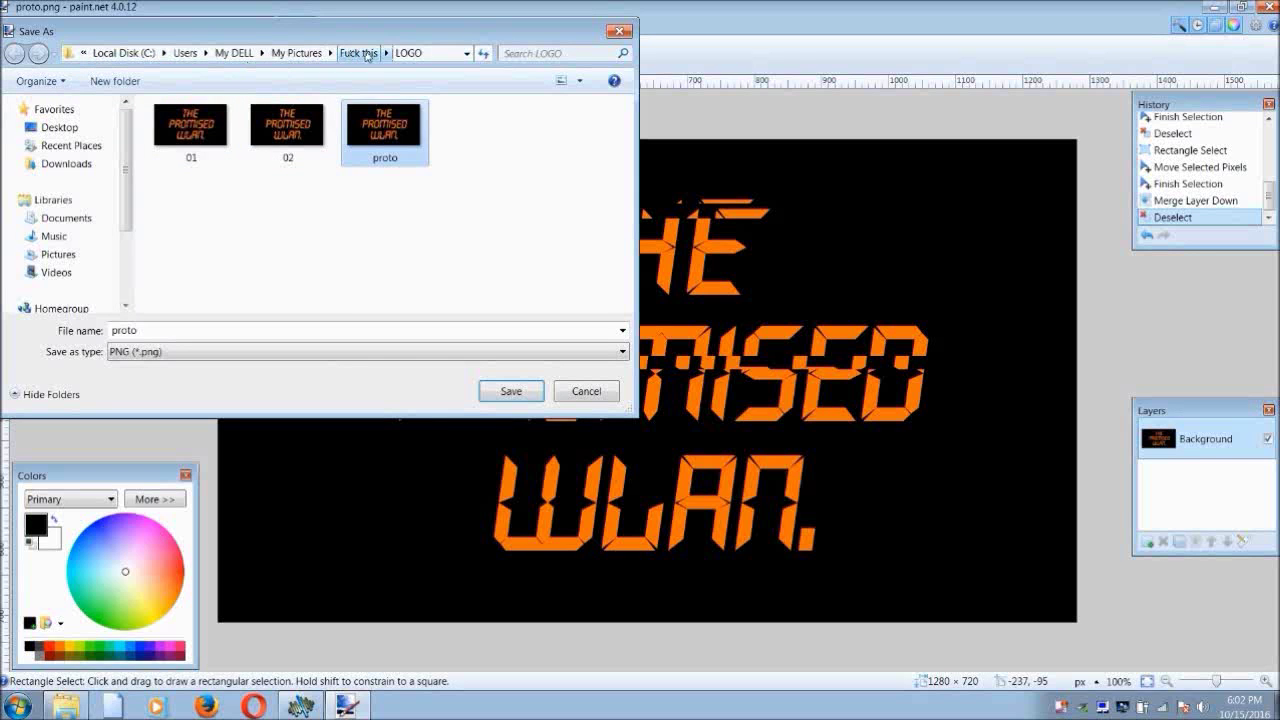
pyautogui.click(409, 53)
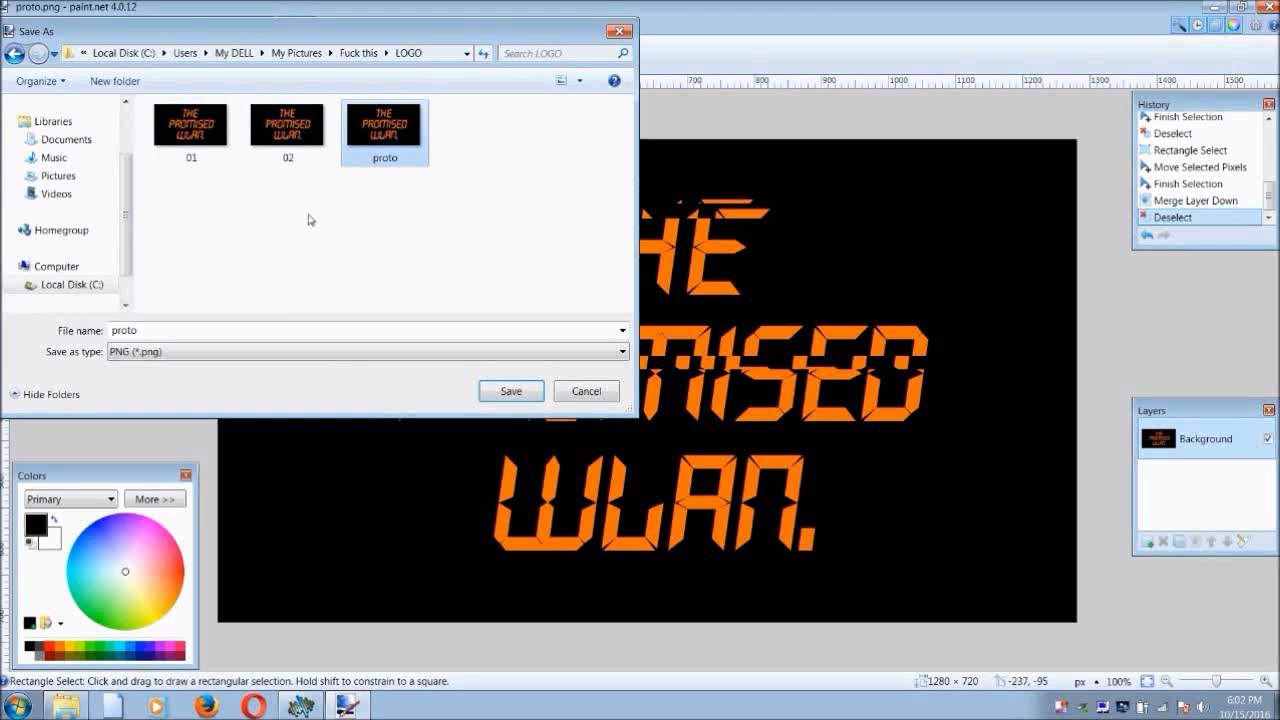
pyautogui.click(357, 53)
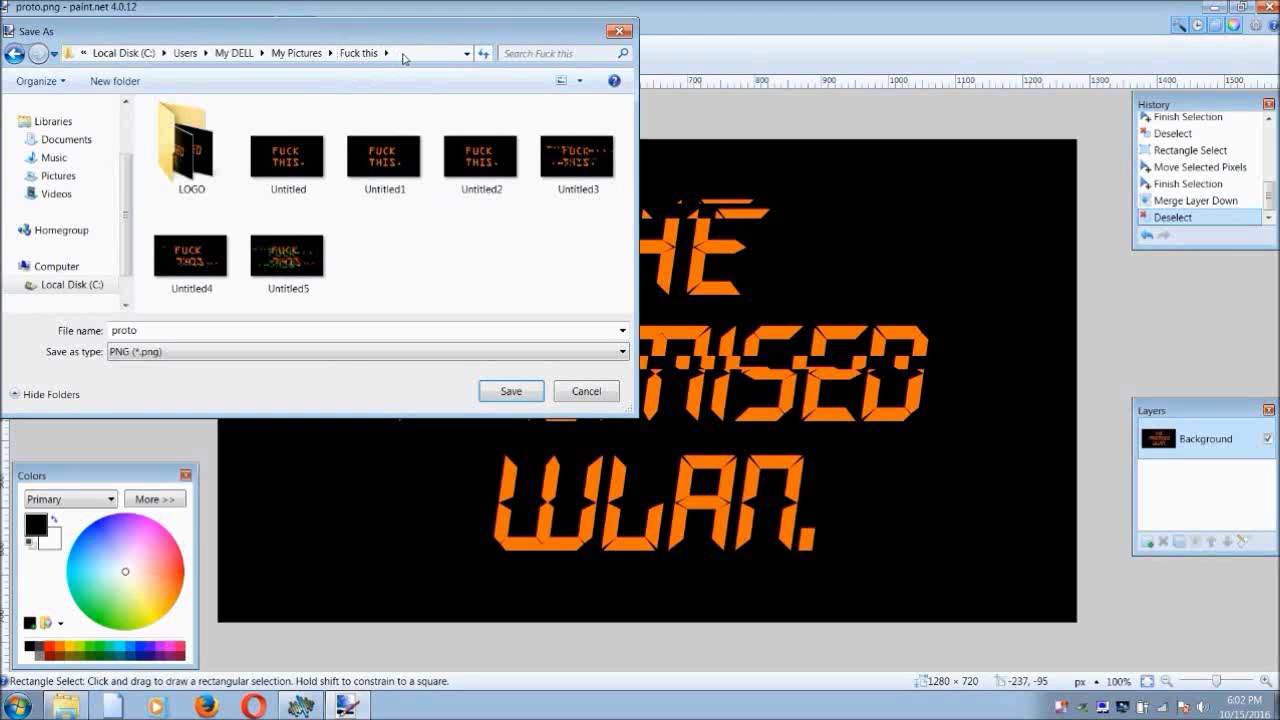
pyautogui.doubleClick(210, 125)
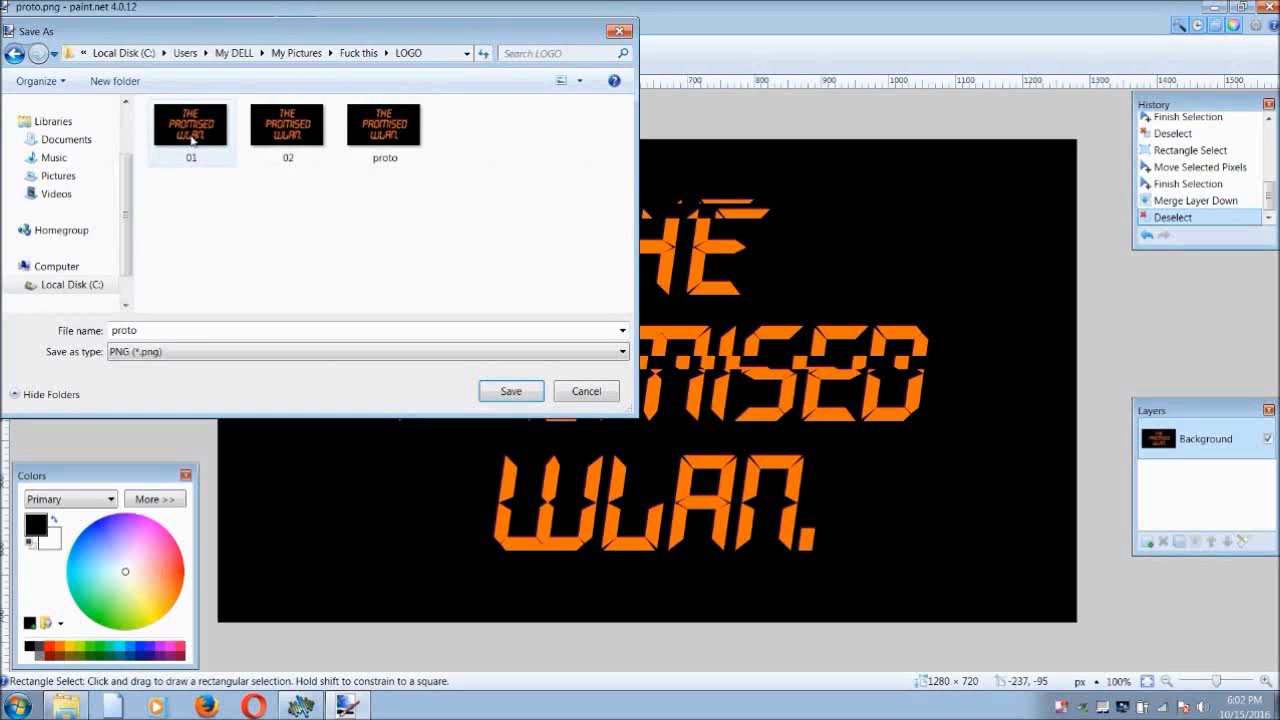
pyautogui.click(580, 391)
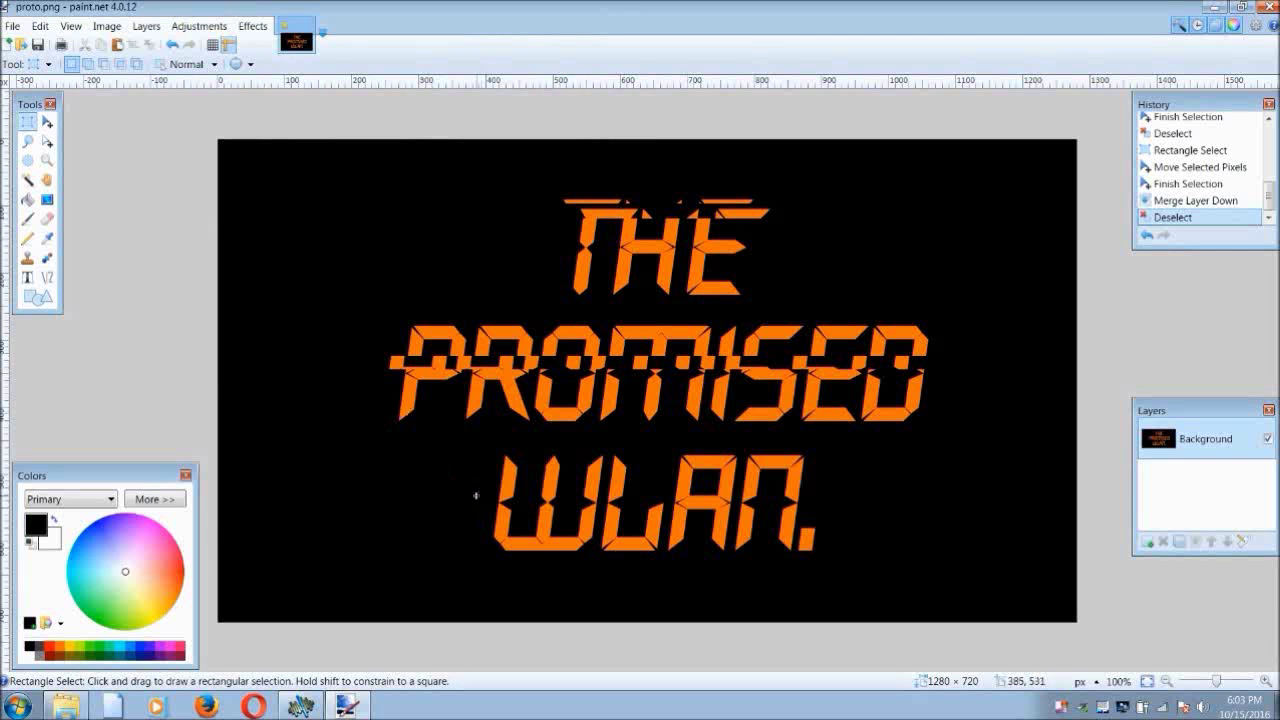
# - Undo back to before the layer merge
pyautogui.moveTo(477, 497); pyautogui.dragTo(814, 508)
pyautogui.click(506, 345)
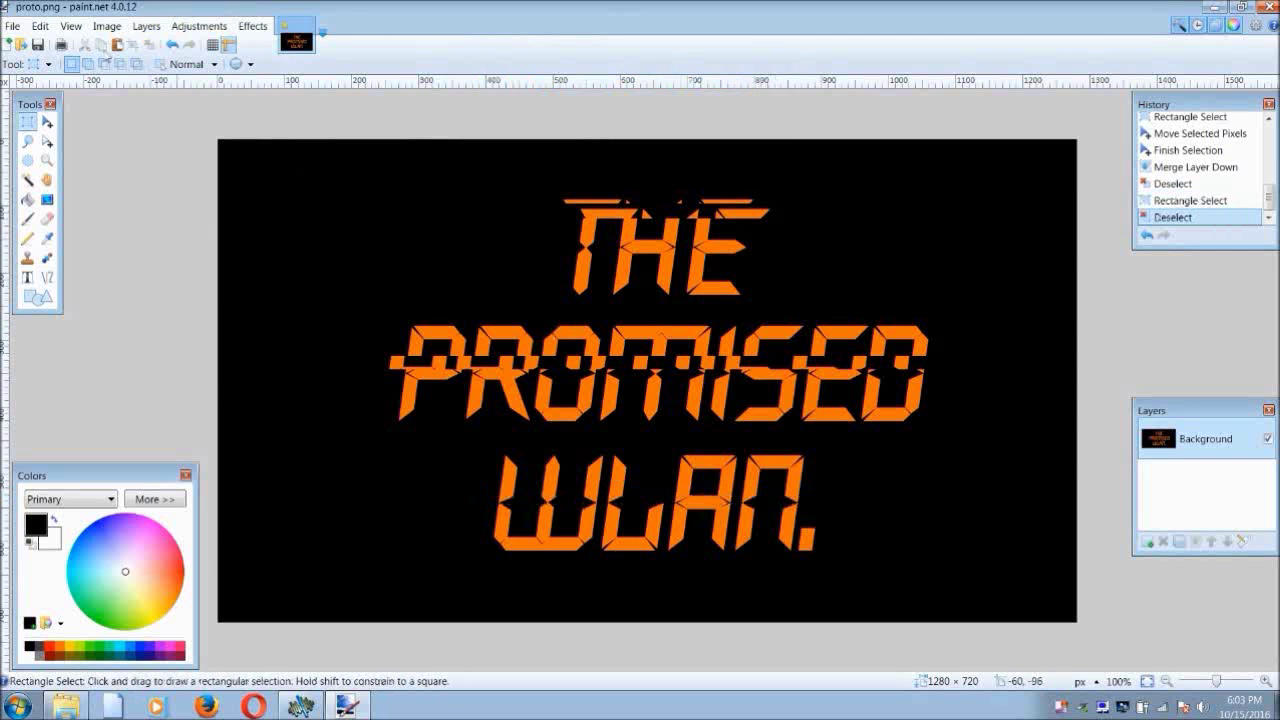
pyautogui.click(172, 47)
pyautogui.click(172, 47)
pyautogui.click(172, 47)
pyautogui.click(172, 47)
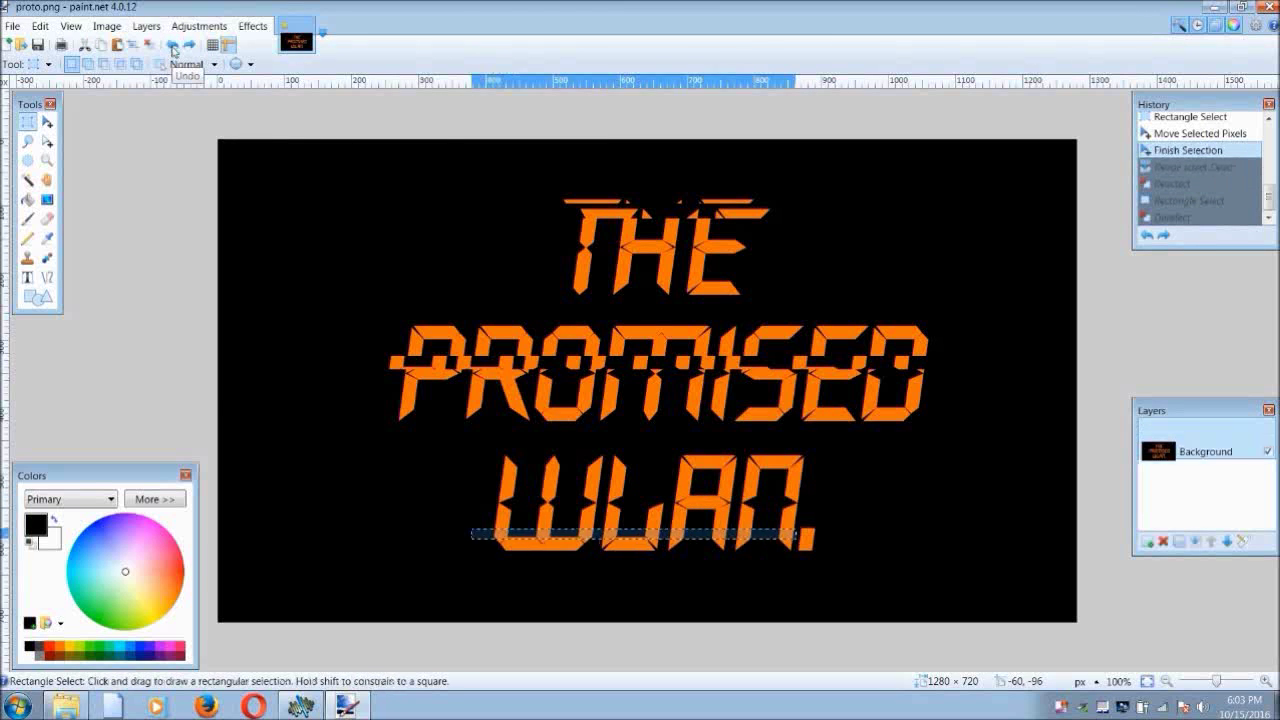
# - Move the strip under WLAN. about 11 px left and slightly lower
pyautogui.click(47, 121)
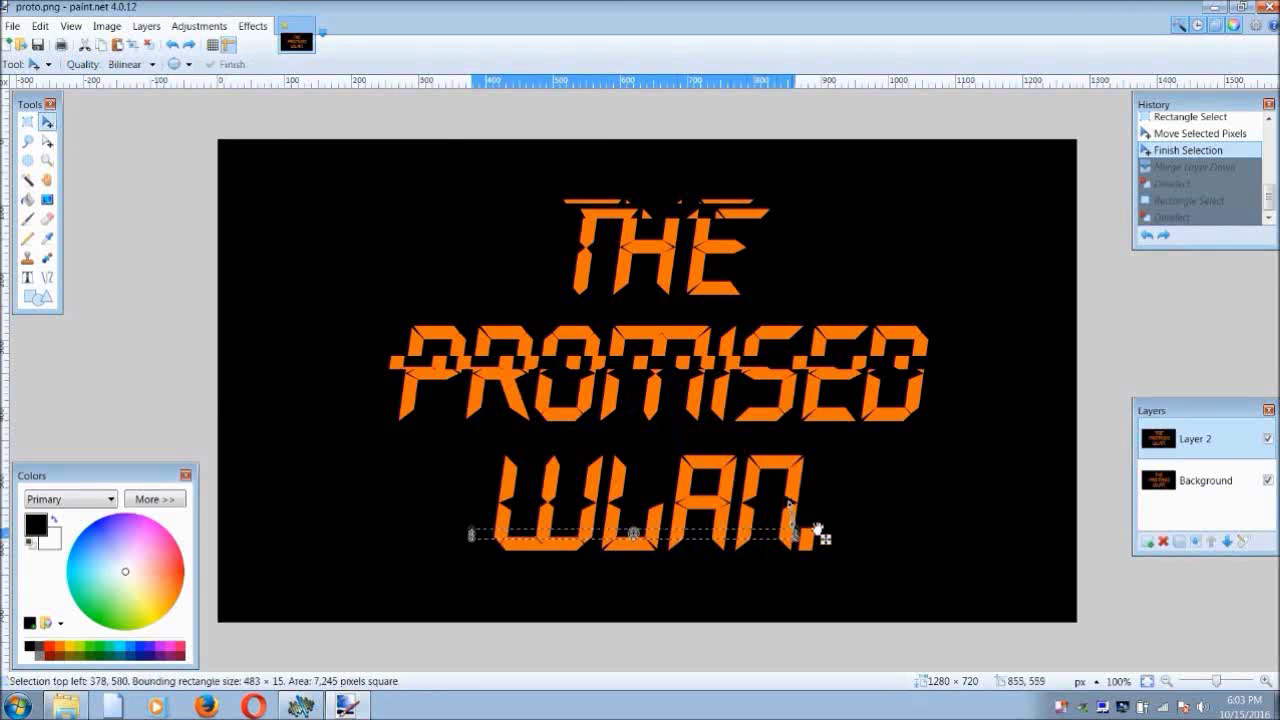
pyautogui.moveTo(823, 531)
pyautogui.mouseDown()
pyautogui.moveTo(809, 534)
pyautogui.moveTo(820, 514)
pyautogui.moveTo(809, 537)
pyautogui.mouseUp()
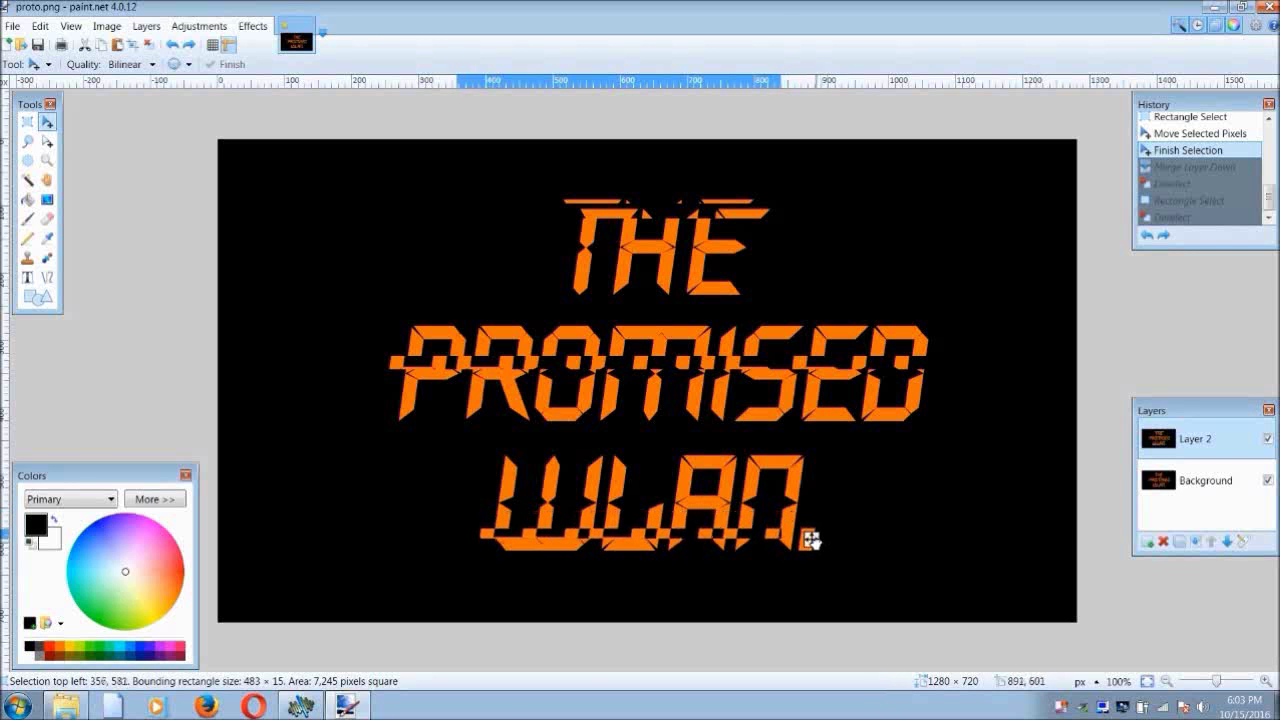
pyautogui.moveTo(809, 537); pyautogui.dragTo(809, 540)
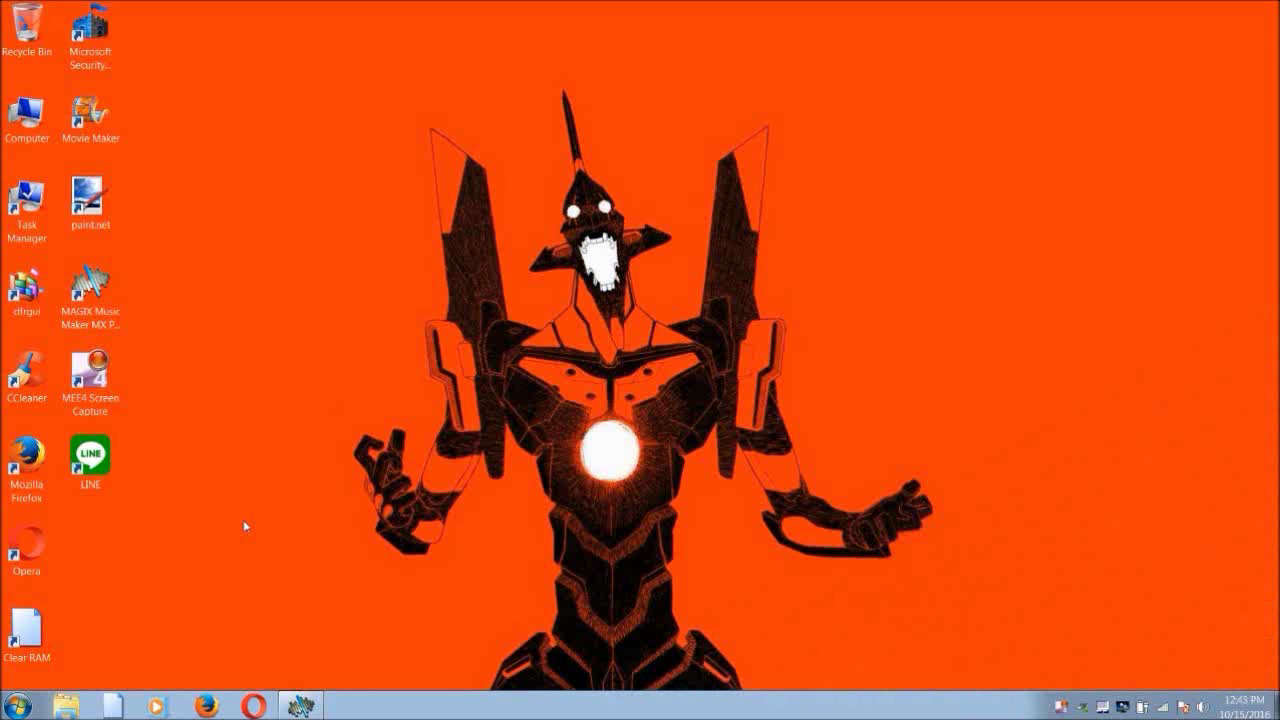
# - Open a new Firefox private window and start typing the LunaPic editor address
pyautogui.rightClick(205, 708)
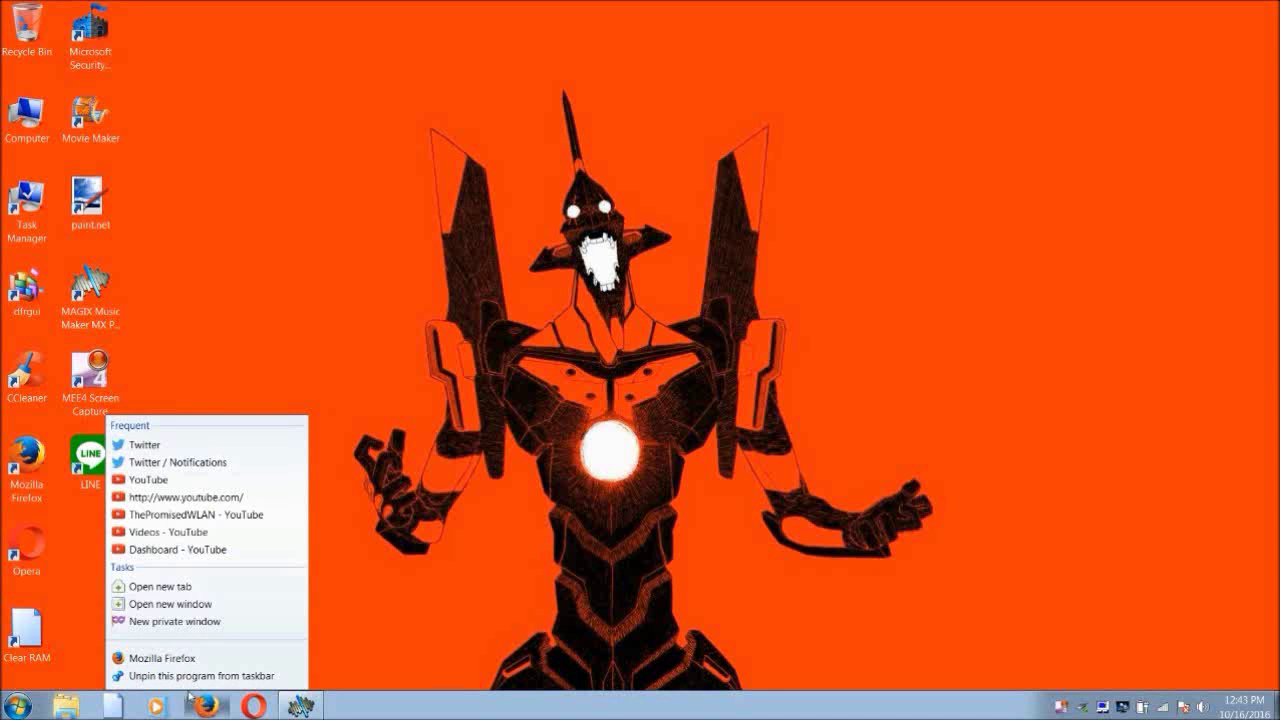
pyautogui.click(183, 622)
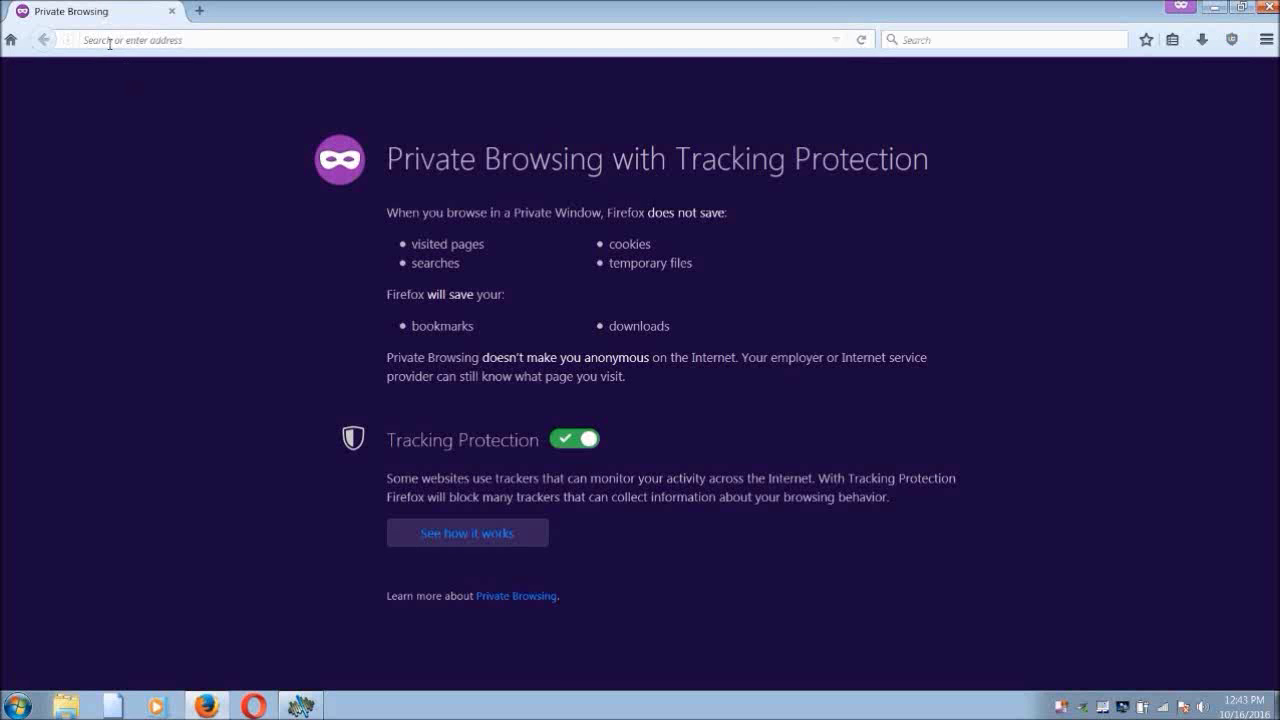
pyautogui.click(109, 43)
pyautogui.write('www.')
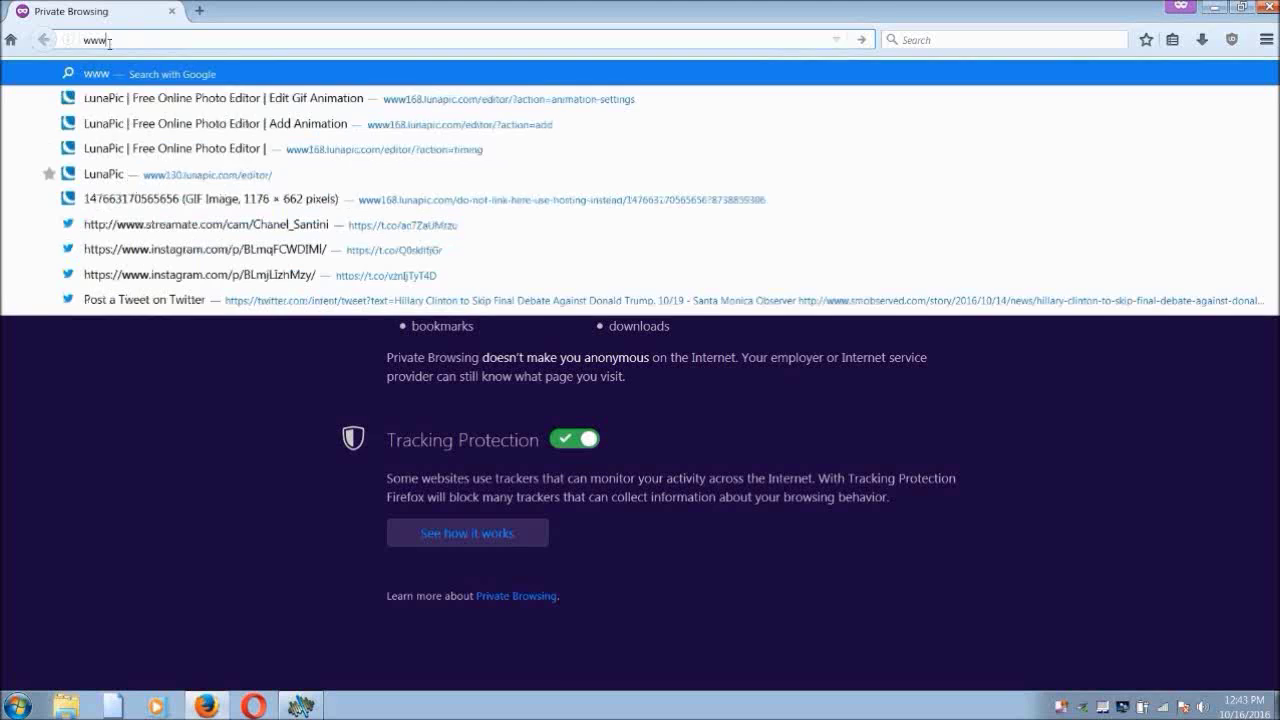
pyautogui.write('167.')
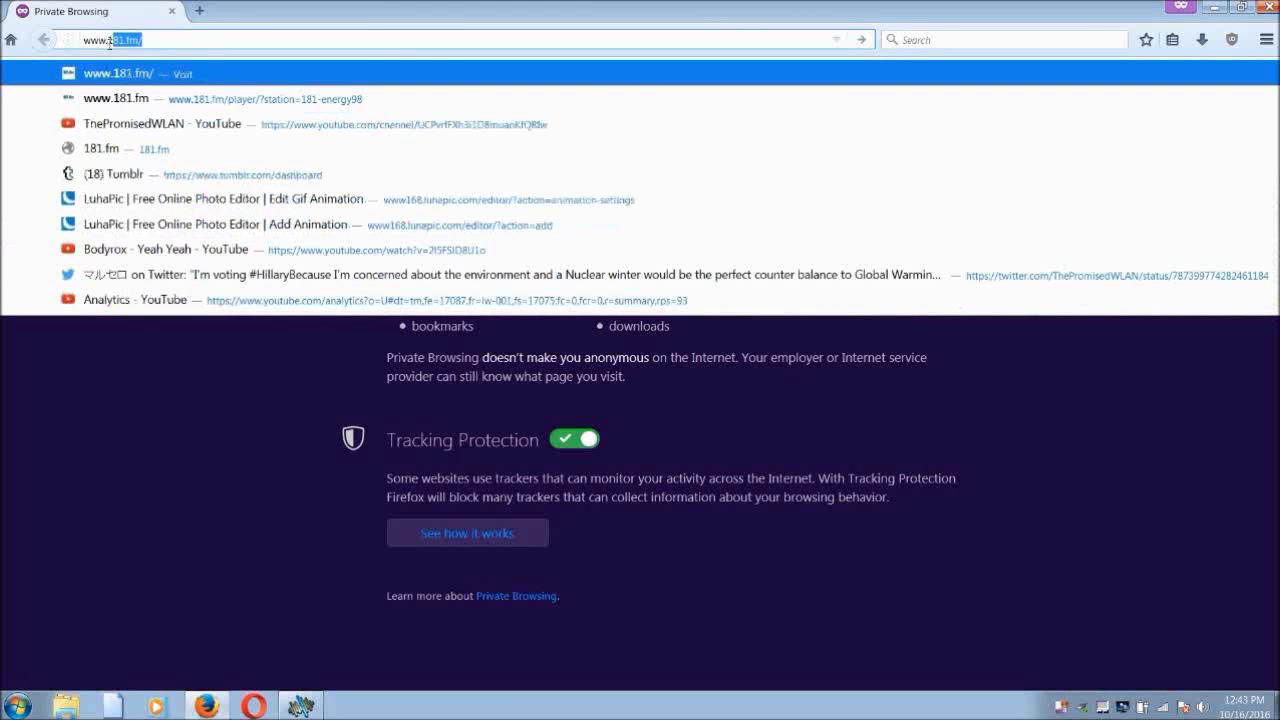
pyautogui.write('lu')
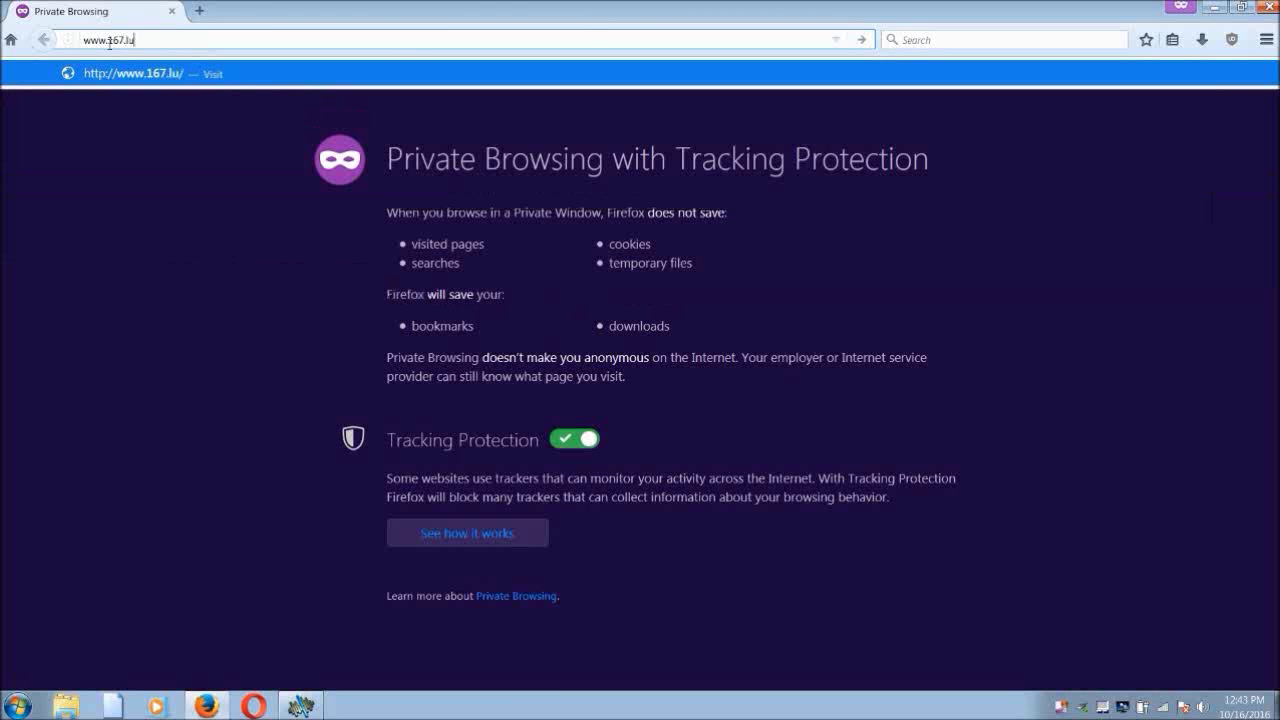
pyautogui.write('napic.com/edo')
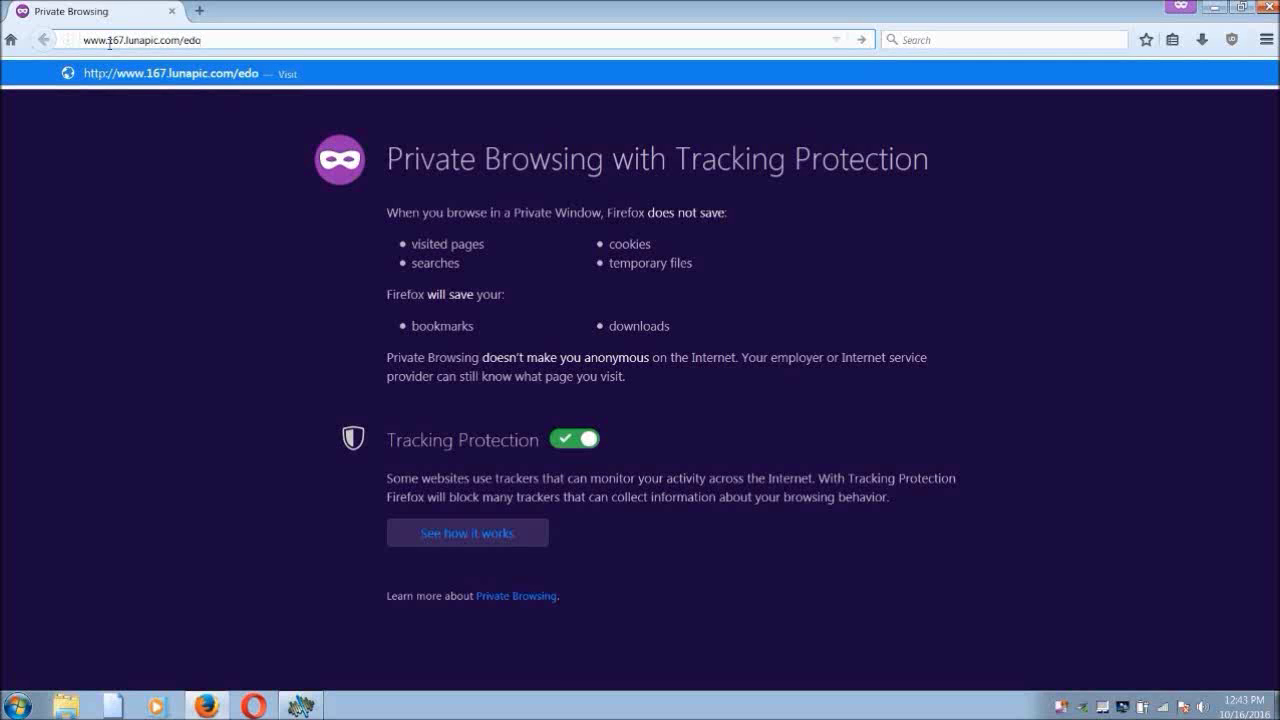
pyautogui.press('BackSpace')
pyautogui.write('itor')
pyautogui.press('Return')
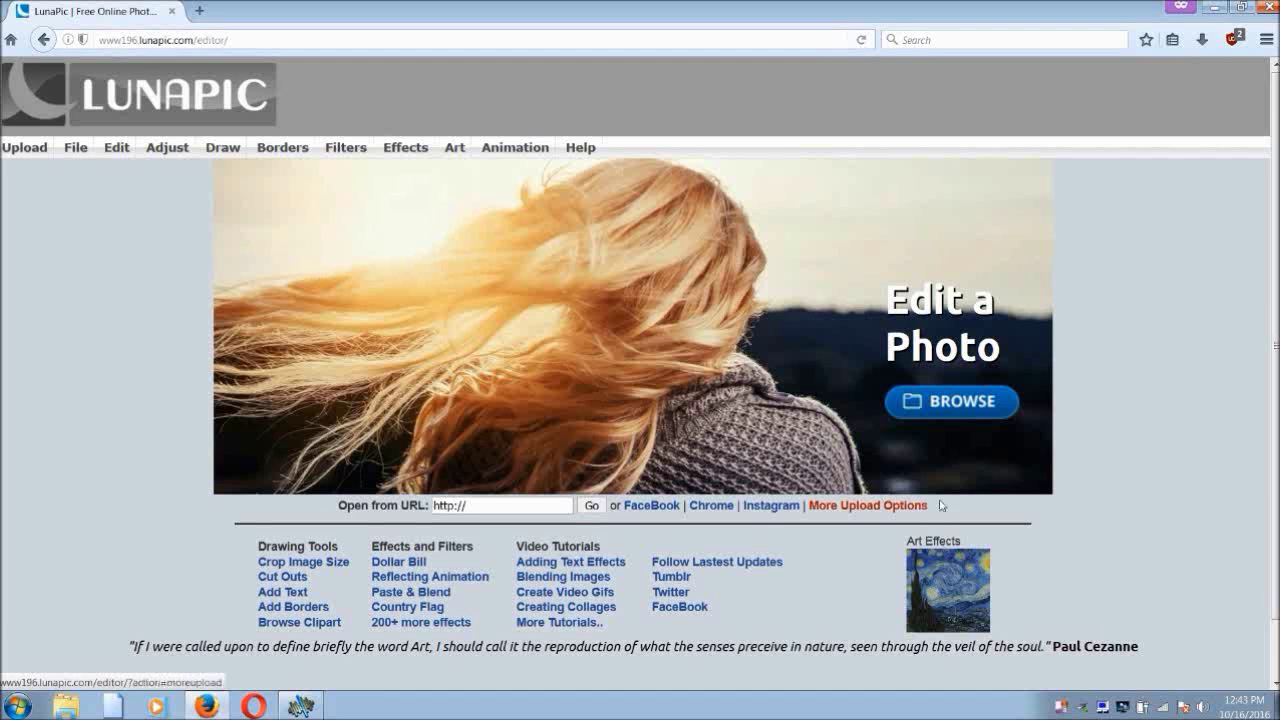
pyautogui.click(953, 408)
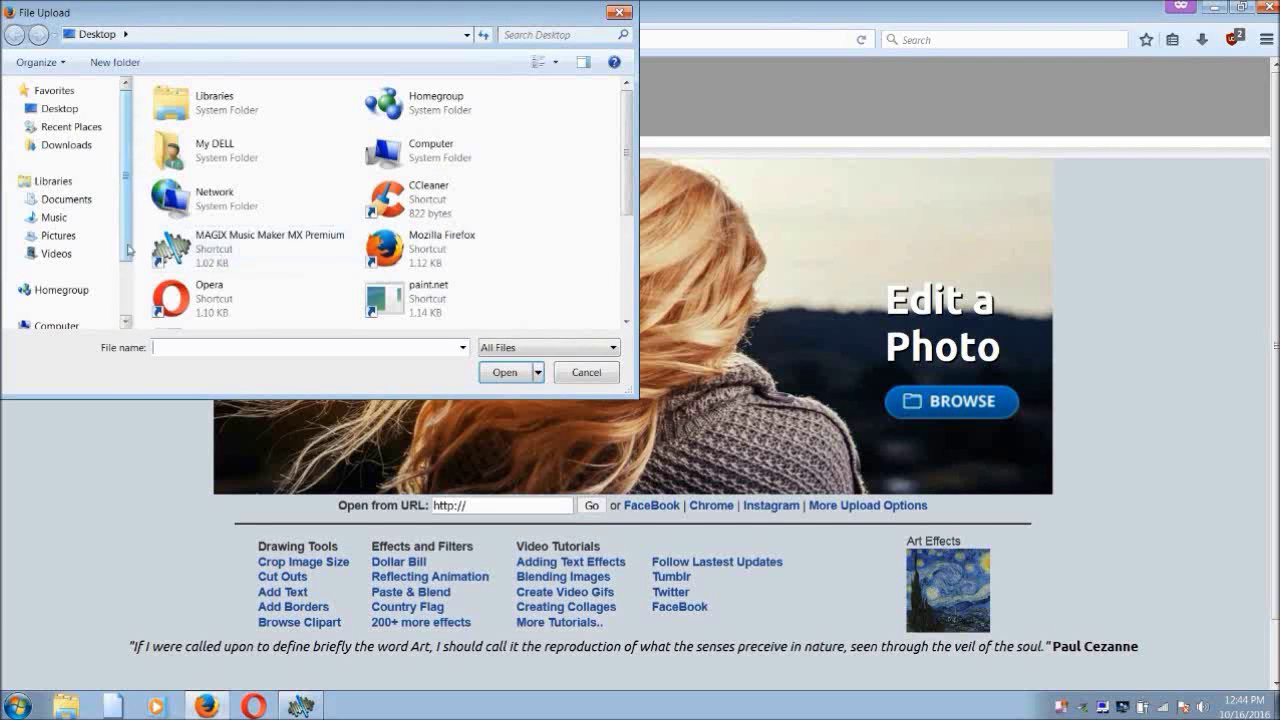
pyautogui.click(75, 238)
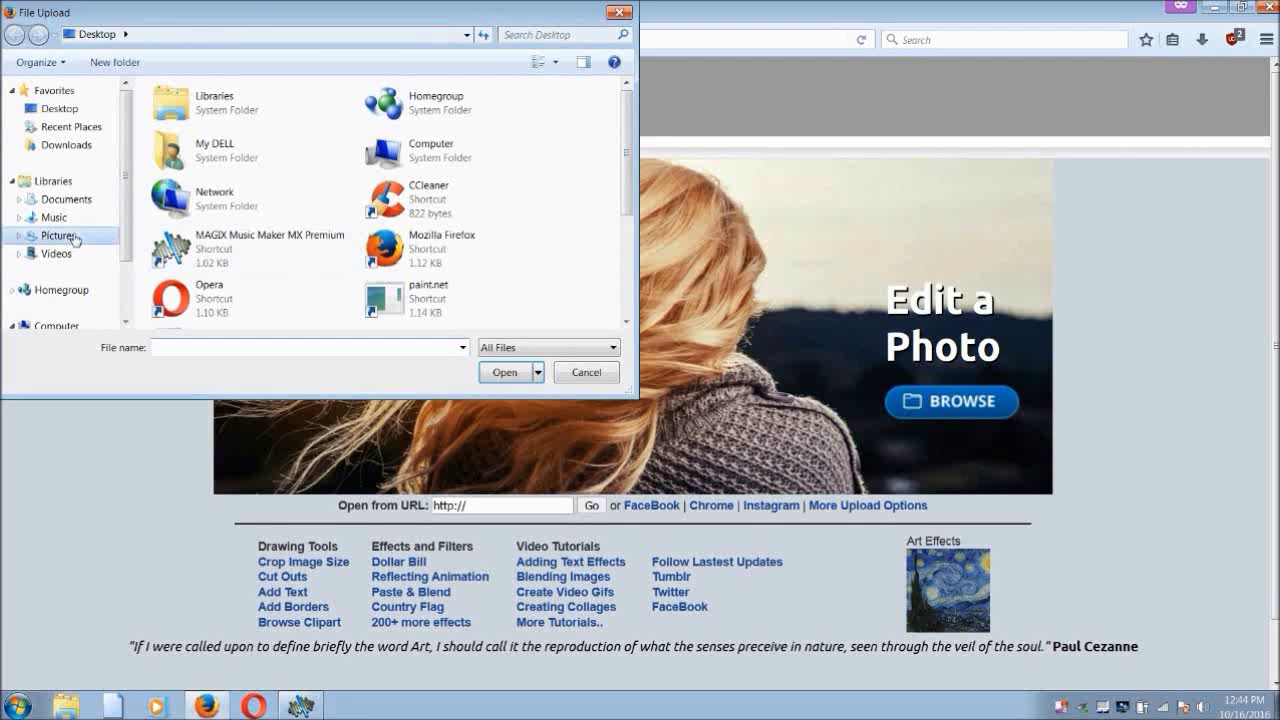
pyautogui.doubleClick(187, 195)
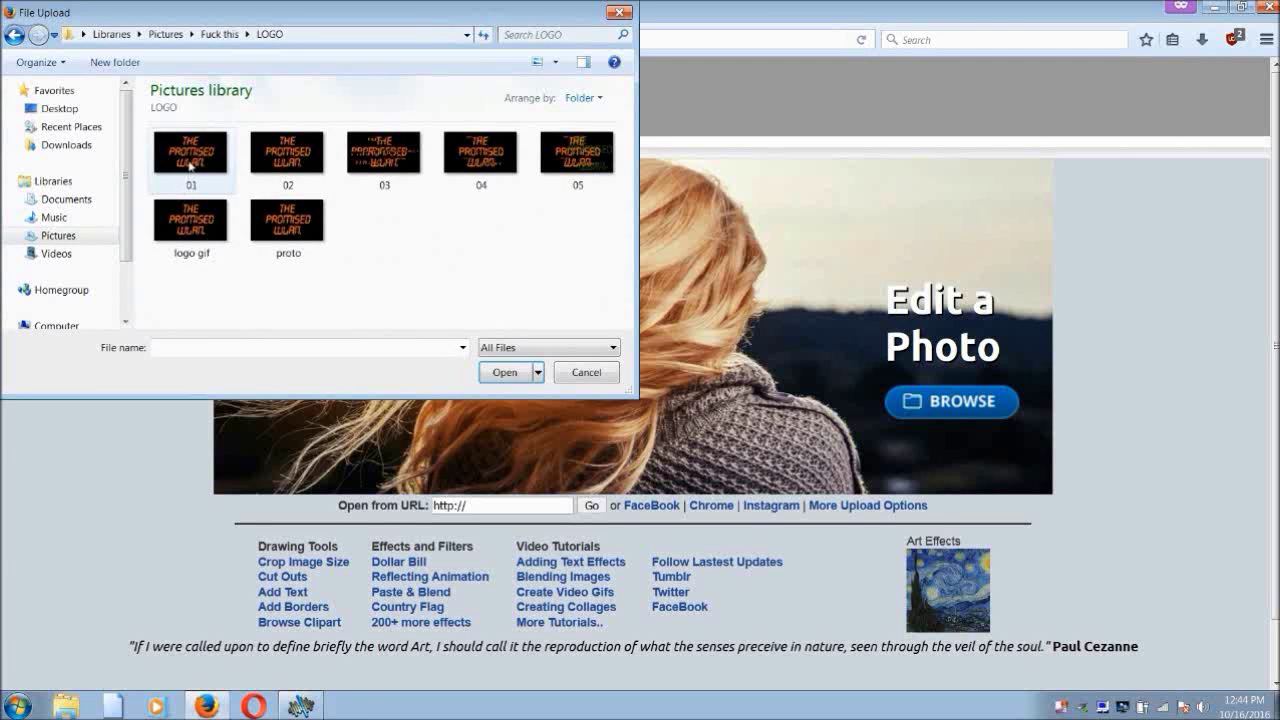
pyautogui.click(277, 228)
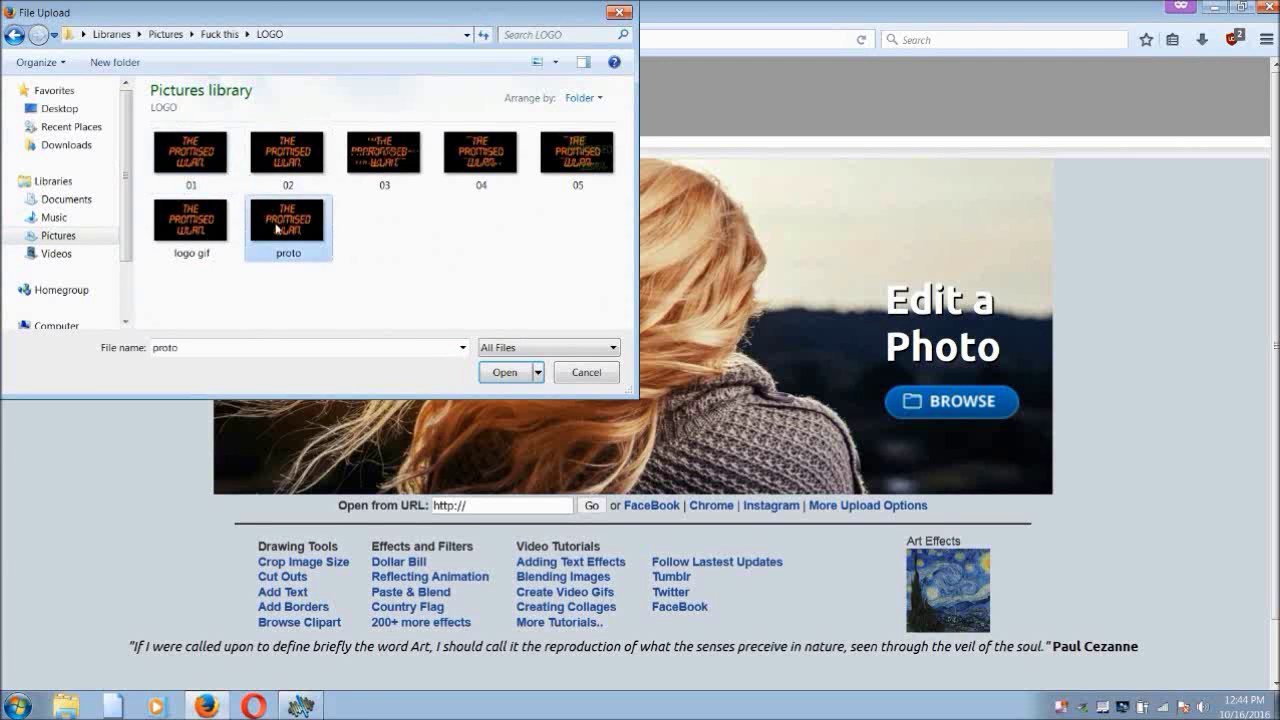
pyautogui.click(501, 378)
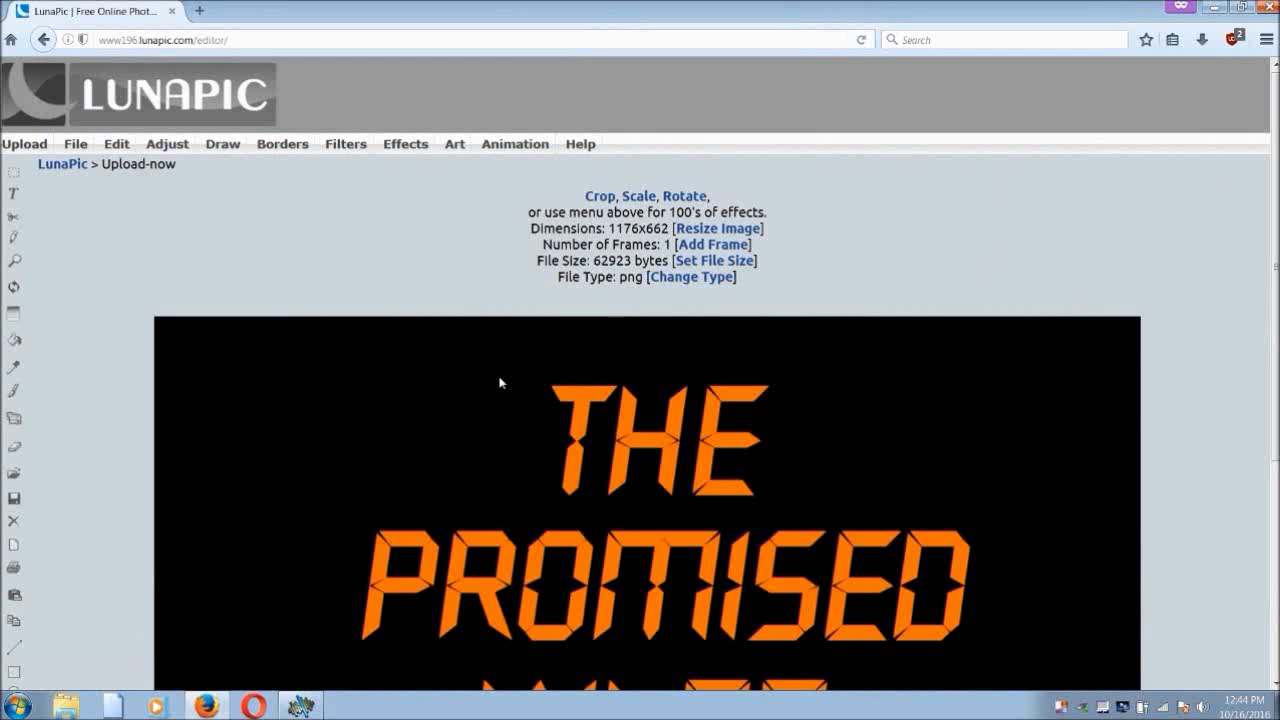
# - Go to Animation > Edit Gif Animation and open the Add Animation Frame page
pyautogui.scroll(-2, 500, 382)
pyautogui.scroll(2, 500, 382)
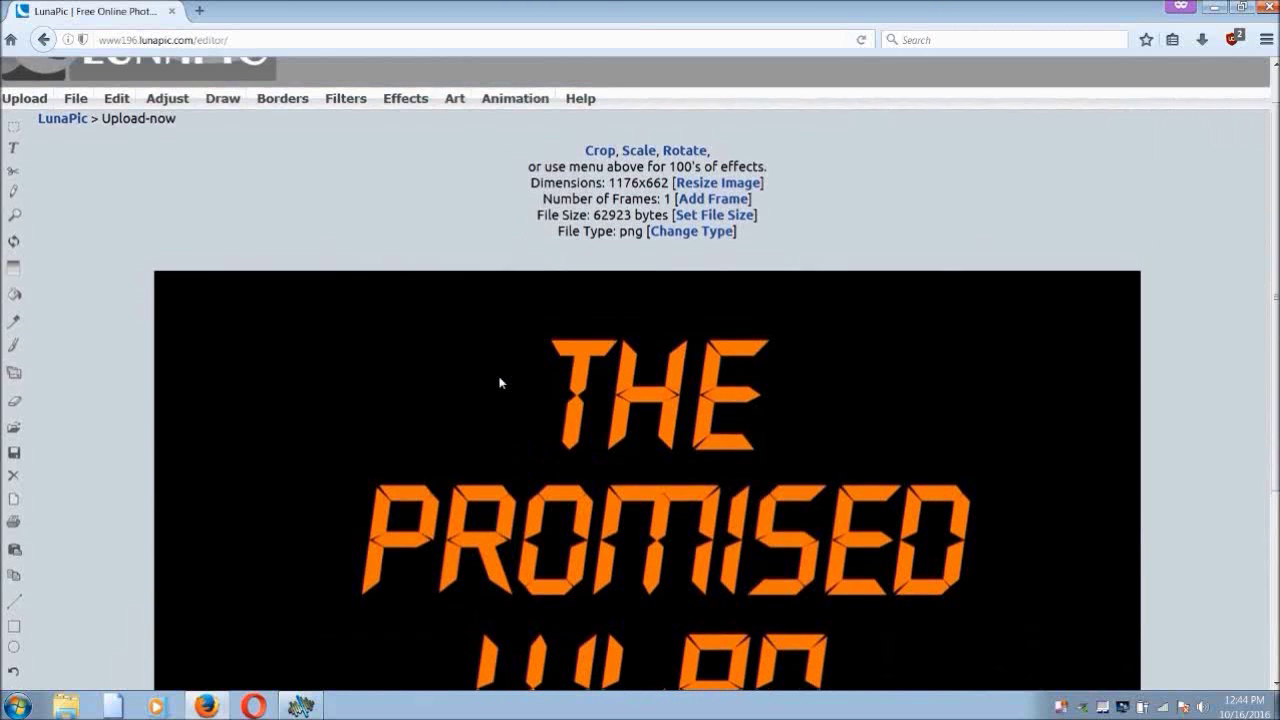
pyautogui.moveTo(502, 142)
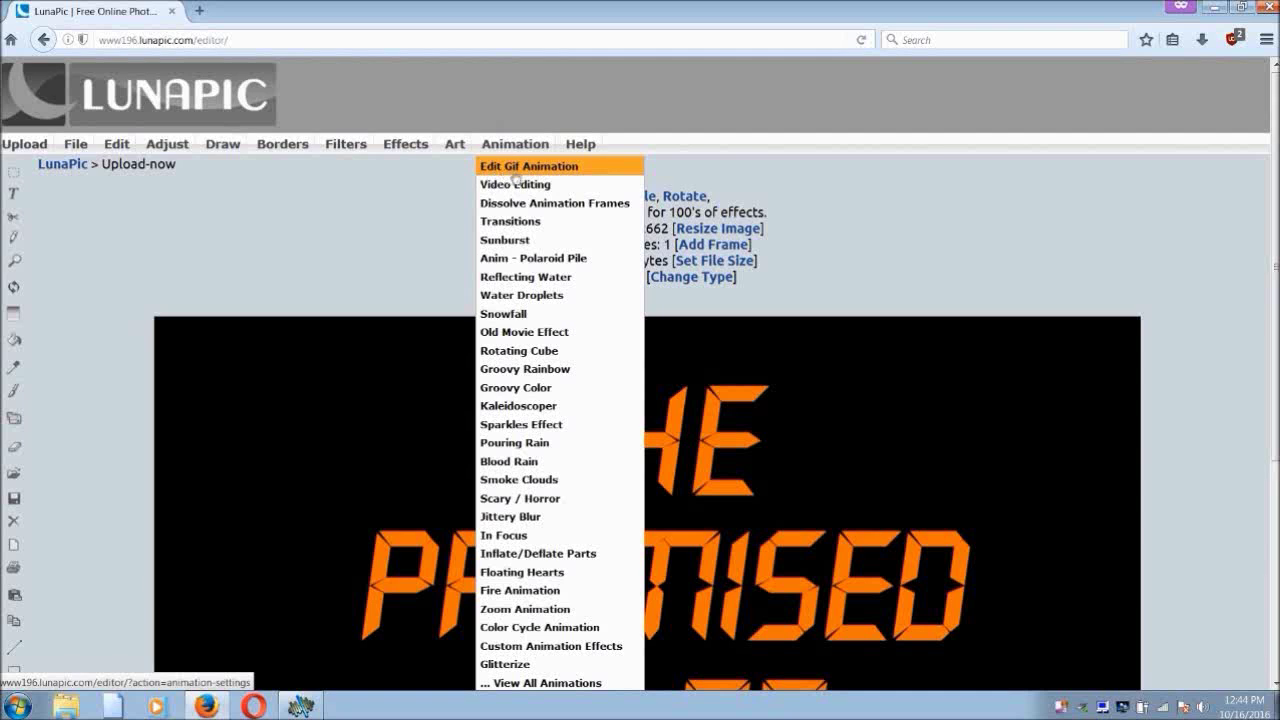
pyautogui.click(524, 170)
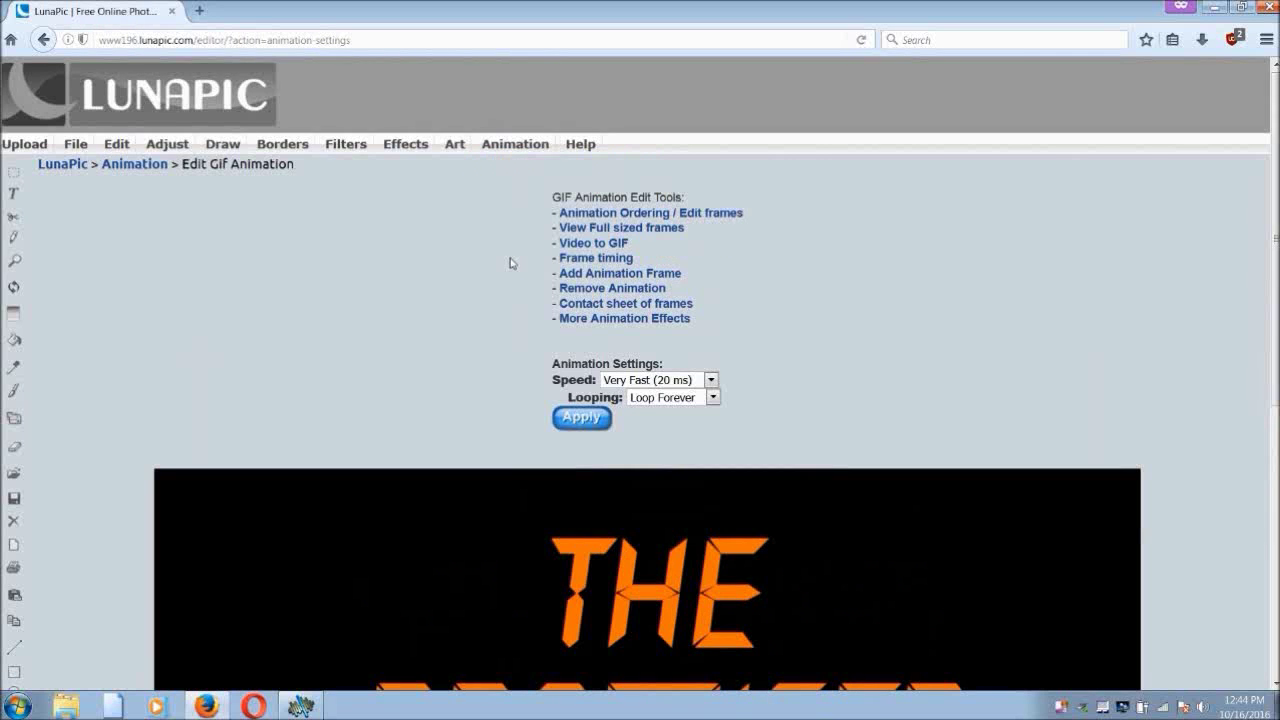
pyautogui.scroll(-1, 510, 263)
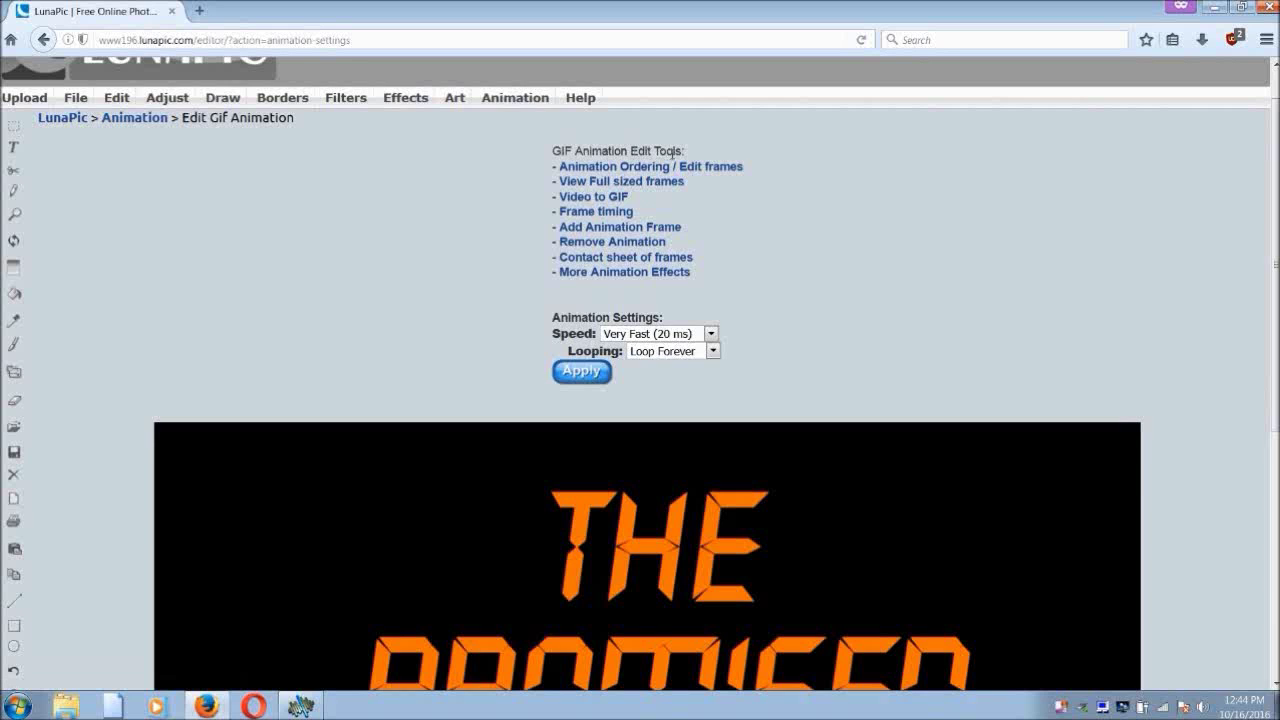
pyautogui.moveTo(554, 157); pyautogui.dragTo(683, 150)
pyautogui.click(525, 178)
pyautogui.click(617, 228)
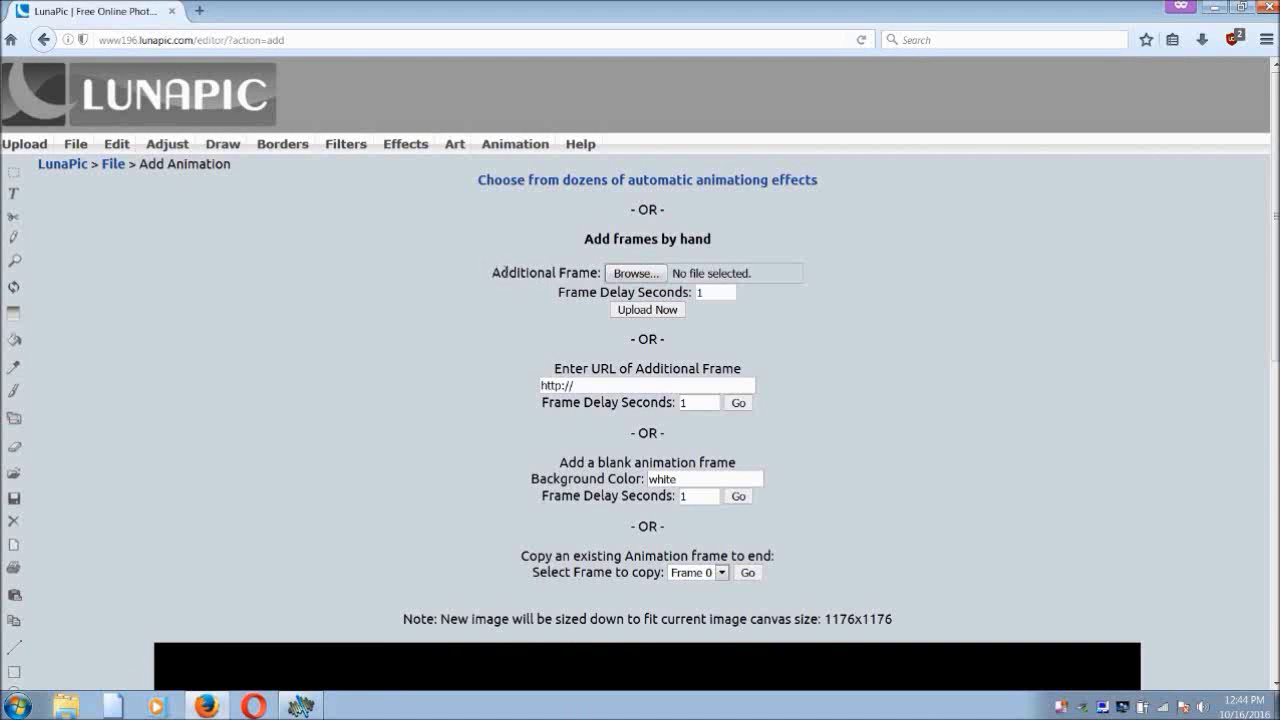
# - Upload 01.png from the LOGO folder as a second frame with a 1-second delay
pyautogui.moveTo(491, 273); pyautogui.dragTo(578, 273)
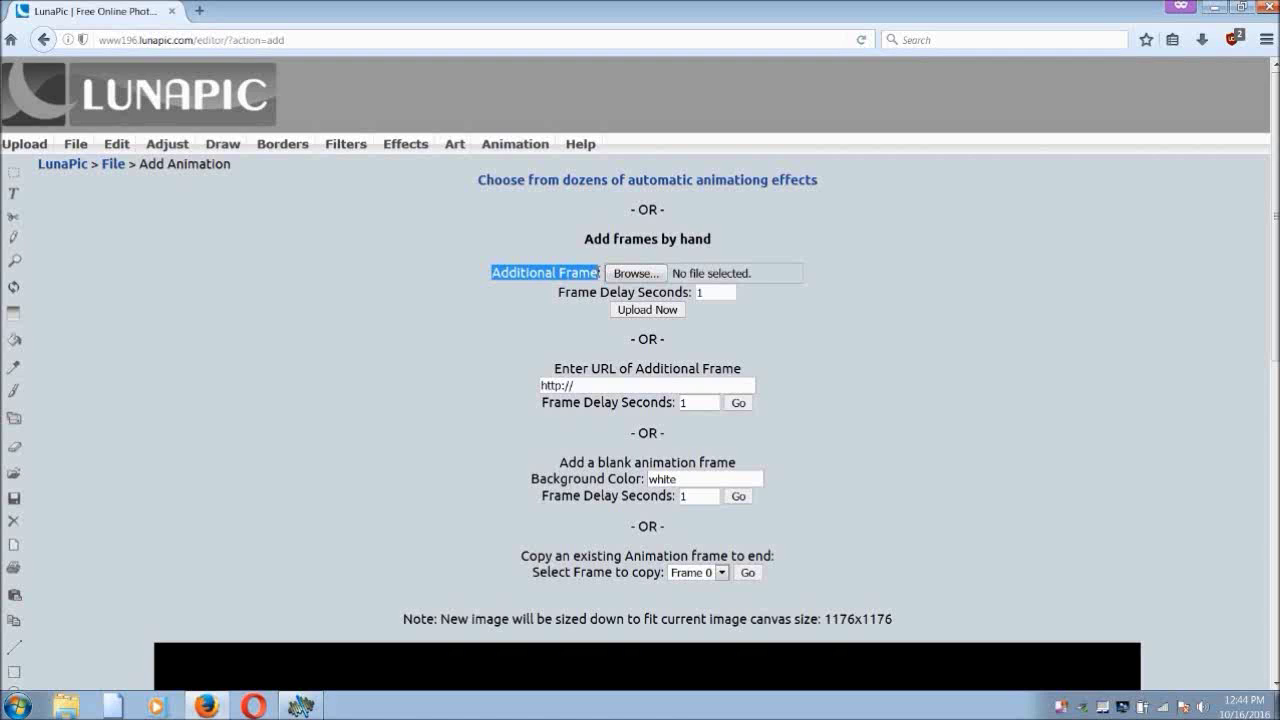
pyautogui.click(582, 306)
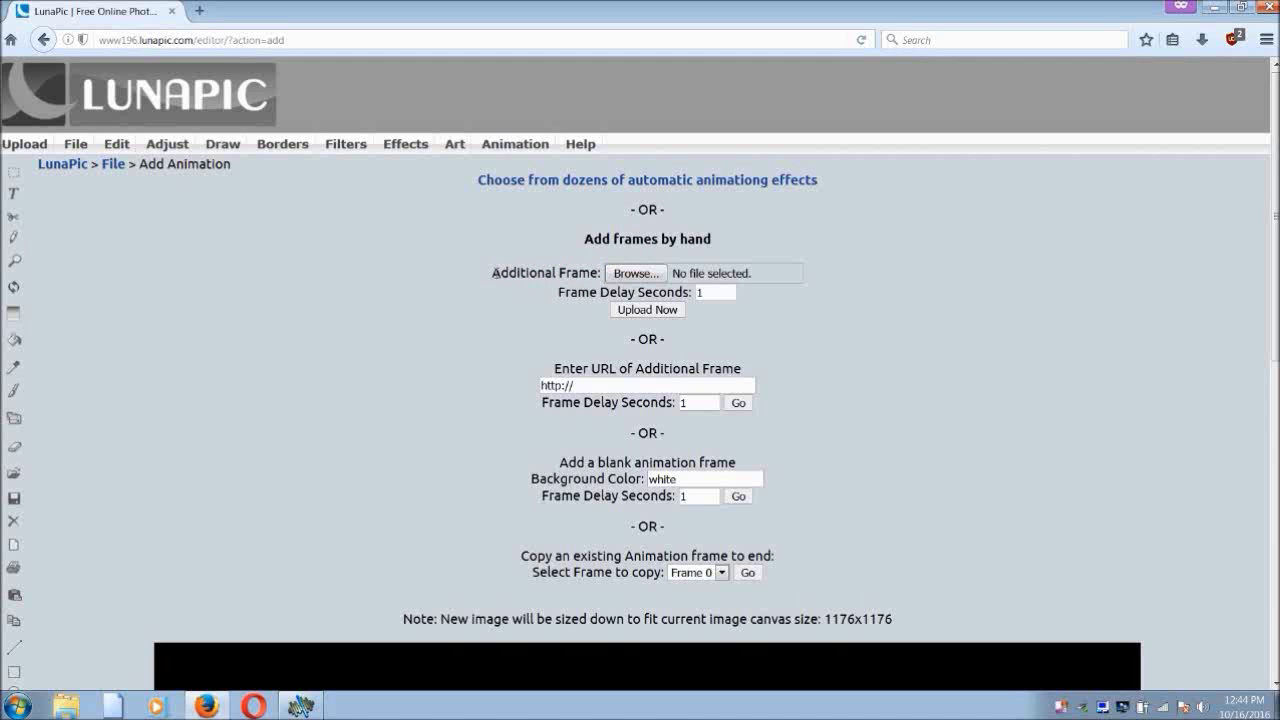
pyautogui.moveTo(494, 273); pyautogui.dragTo(590, 273)
pyautogui.click(524, 304)
pyautogui.click(628, 274)
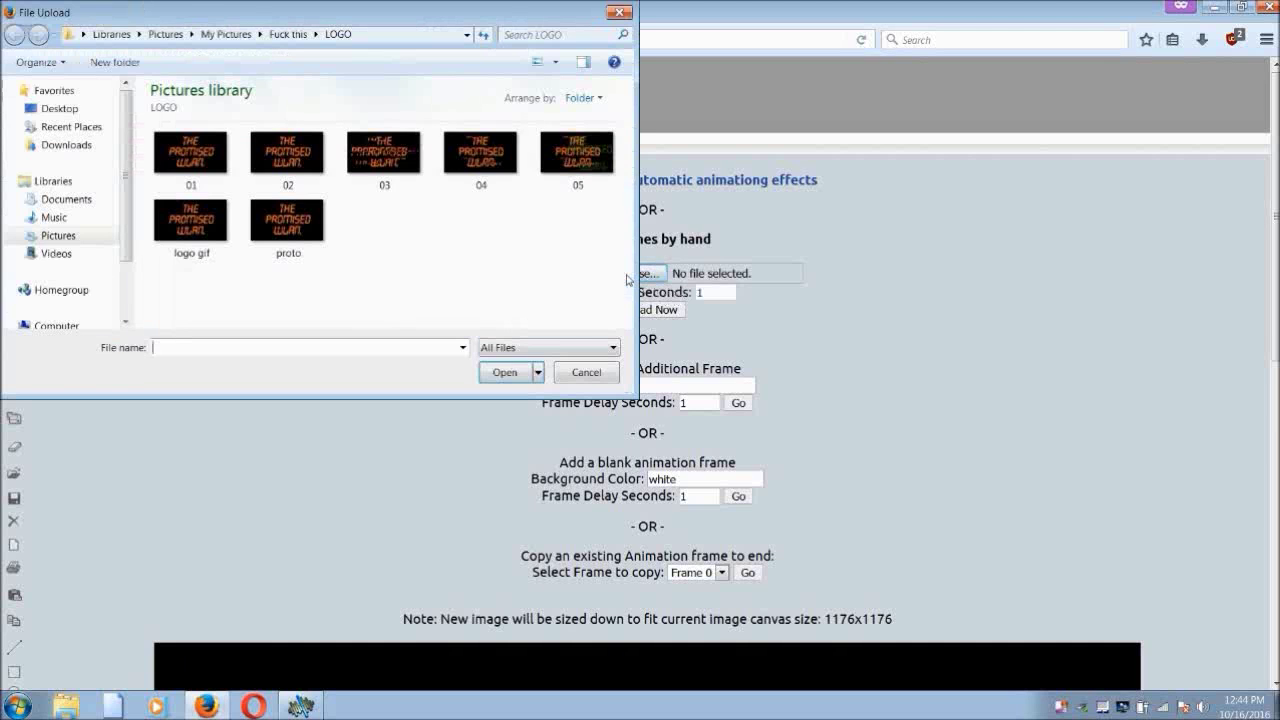
pyautogui.click(182, 161)
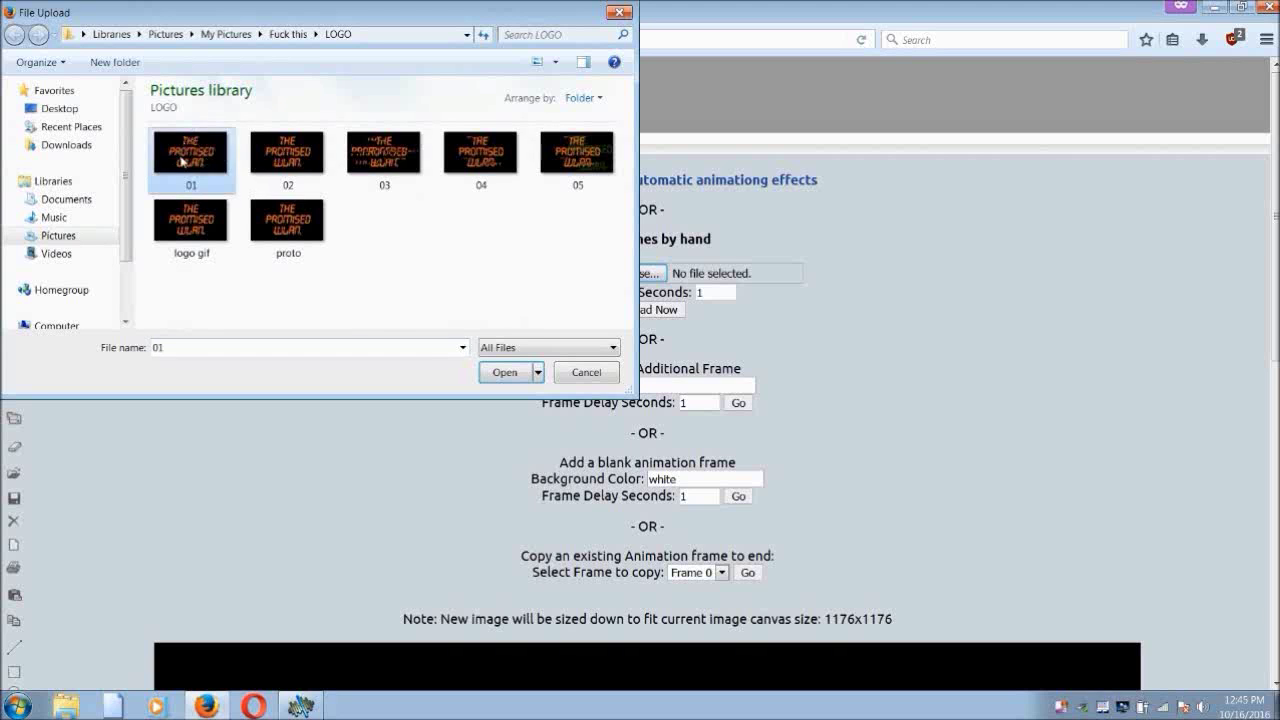
pyautogui.click(487, 373)
pyautogui.click(646, 310)
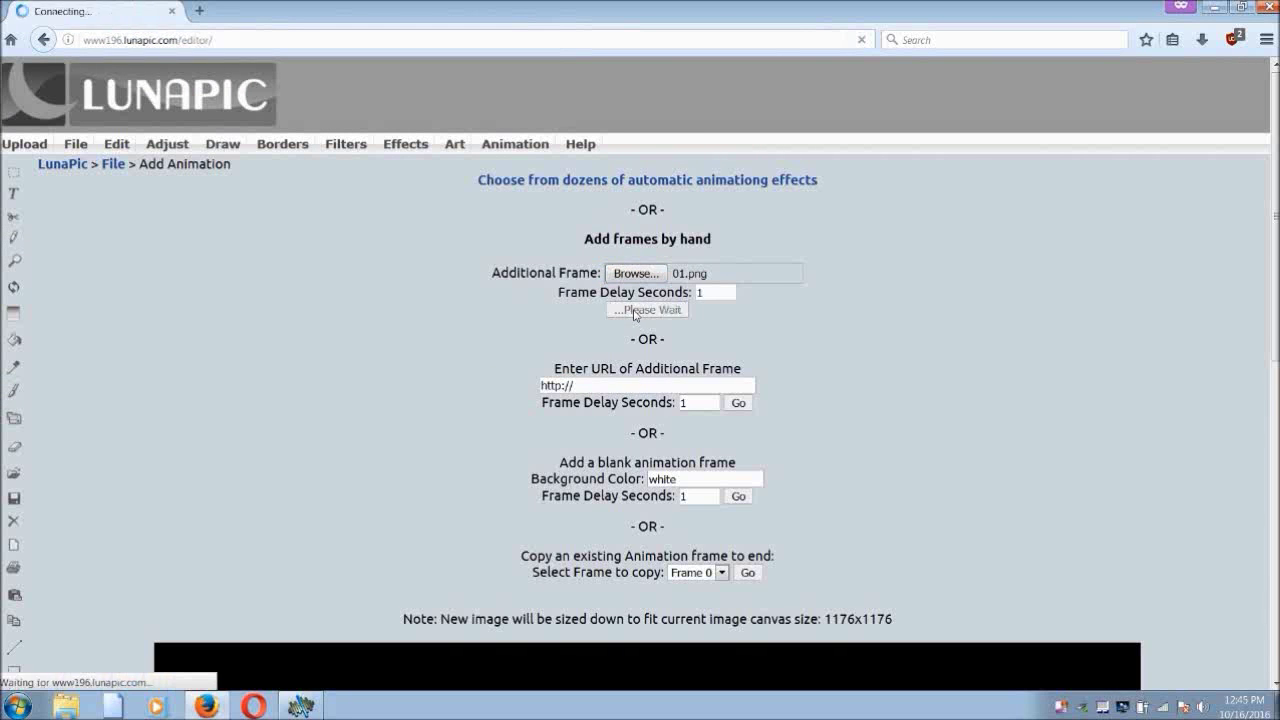
pyautogui.scroll(-3, 453, 275)
pyautogui.scroll(-4, 453, 275)
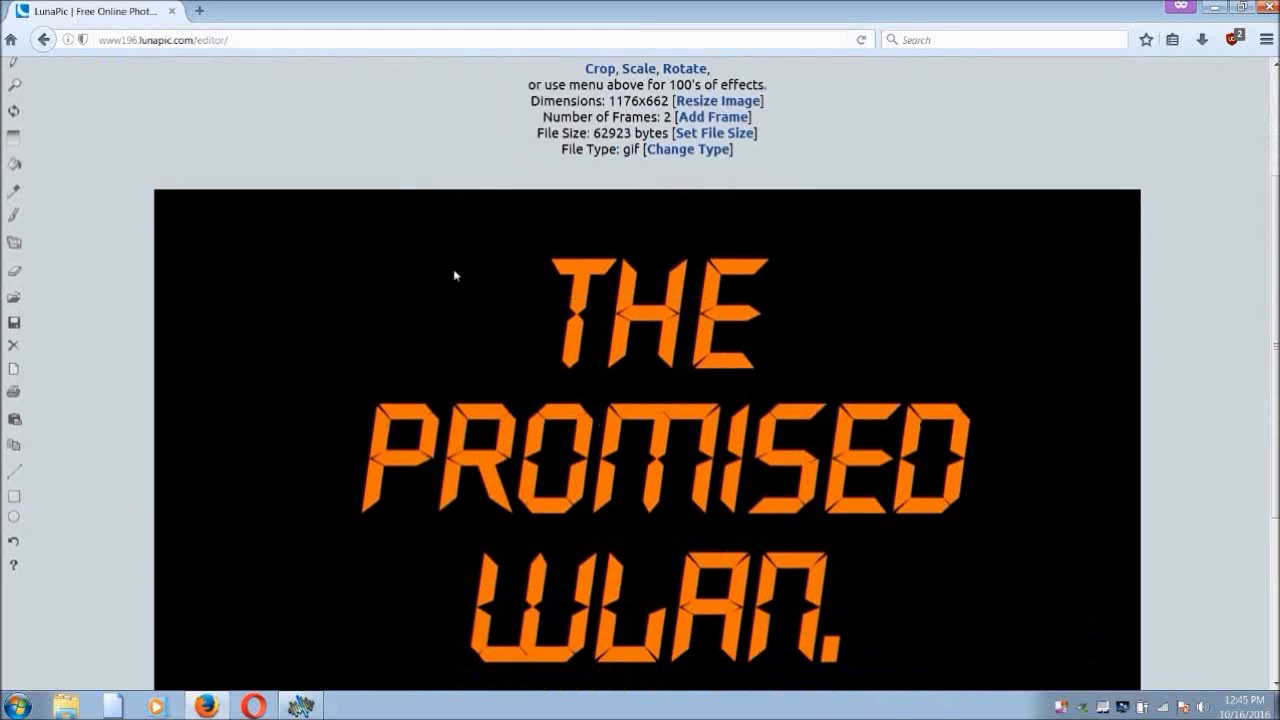
pyautogui.scroll(1, 453, 275)
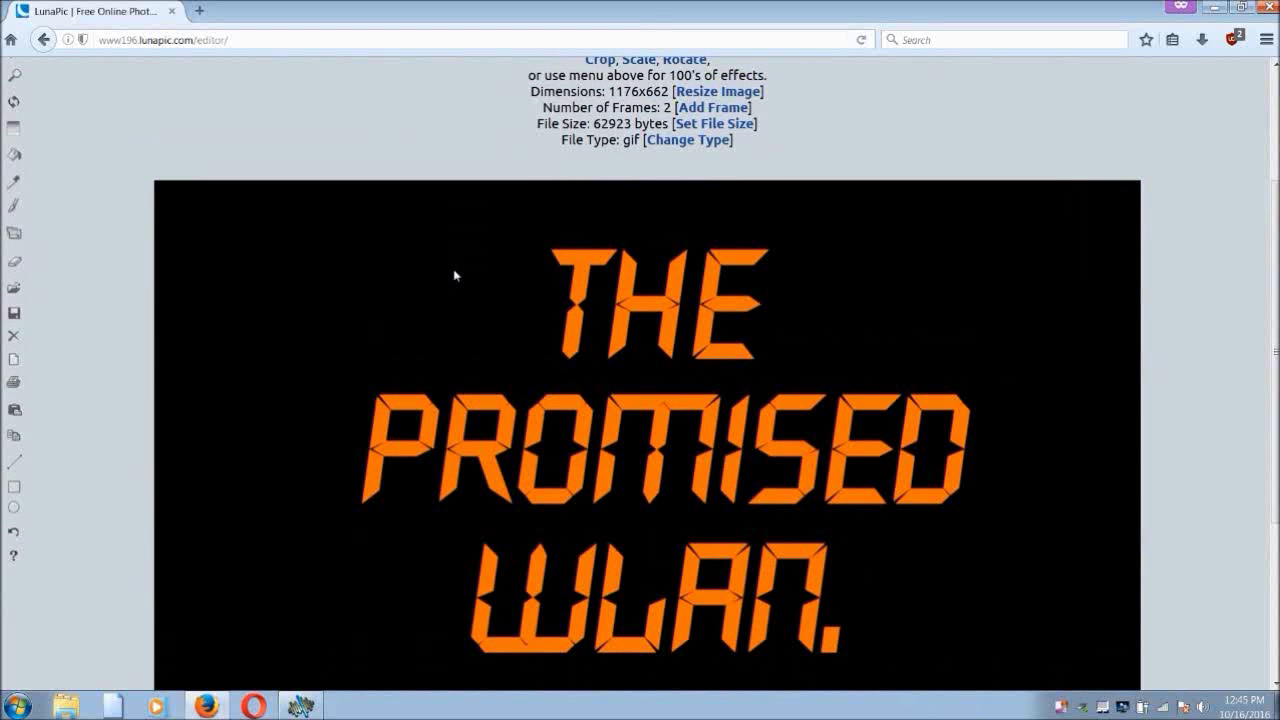
pyautogui.scroll(4, 453, 275)
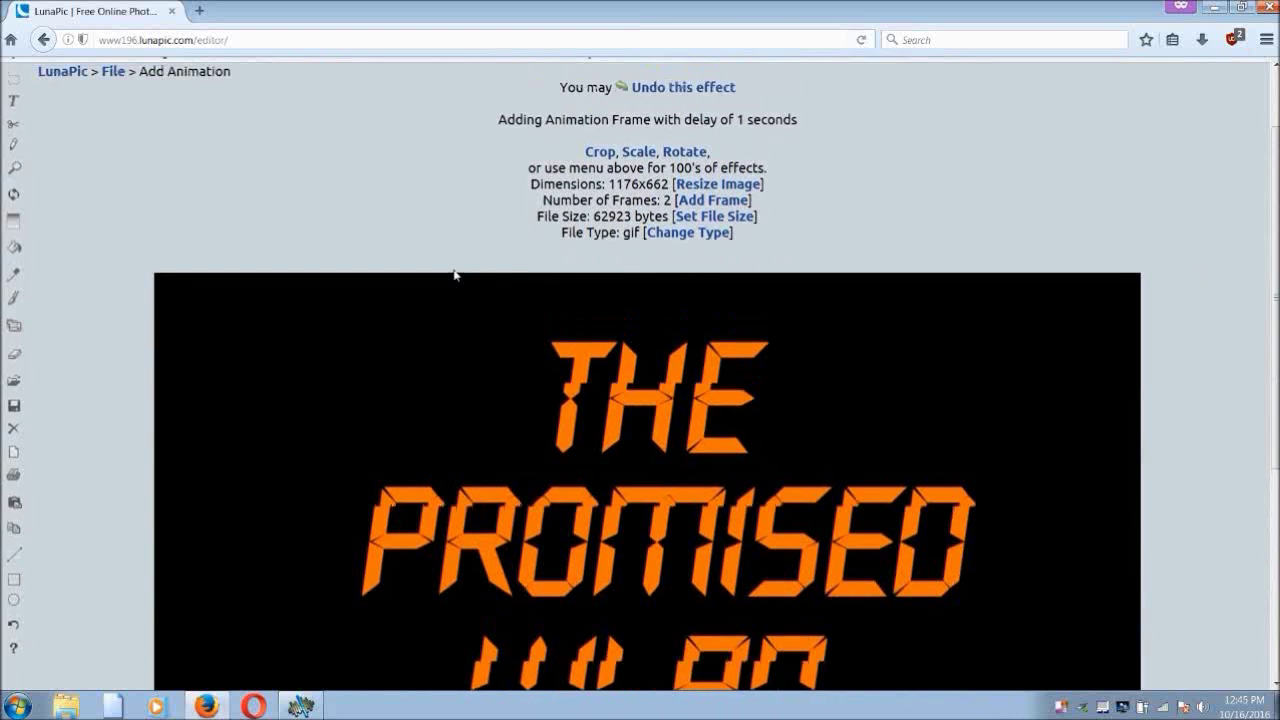
# - In Edit Gif Animation, set the Speed dropdown to Super Fast (10 ms)
pyautogui.moveTo(515, 147)
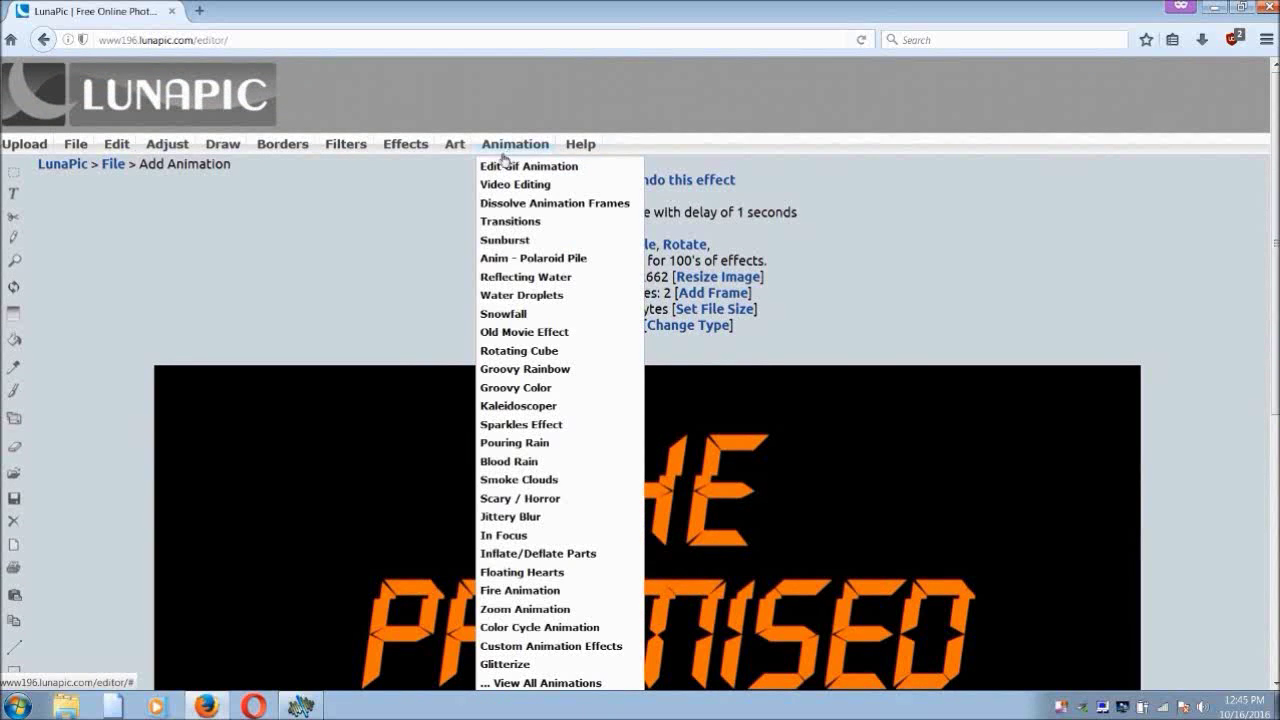
pyautogui.click(504, 167)
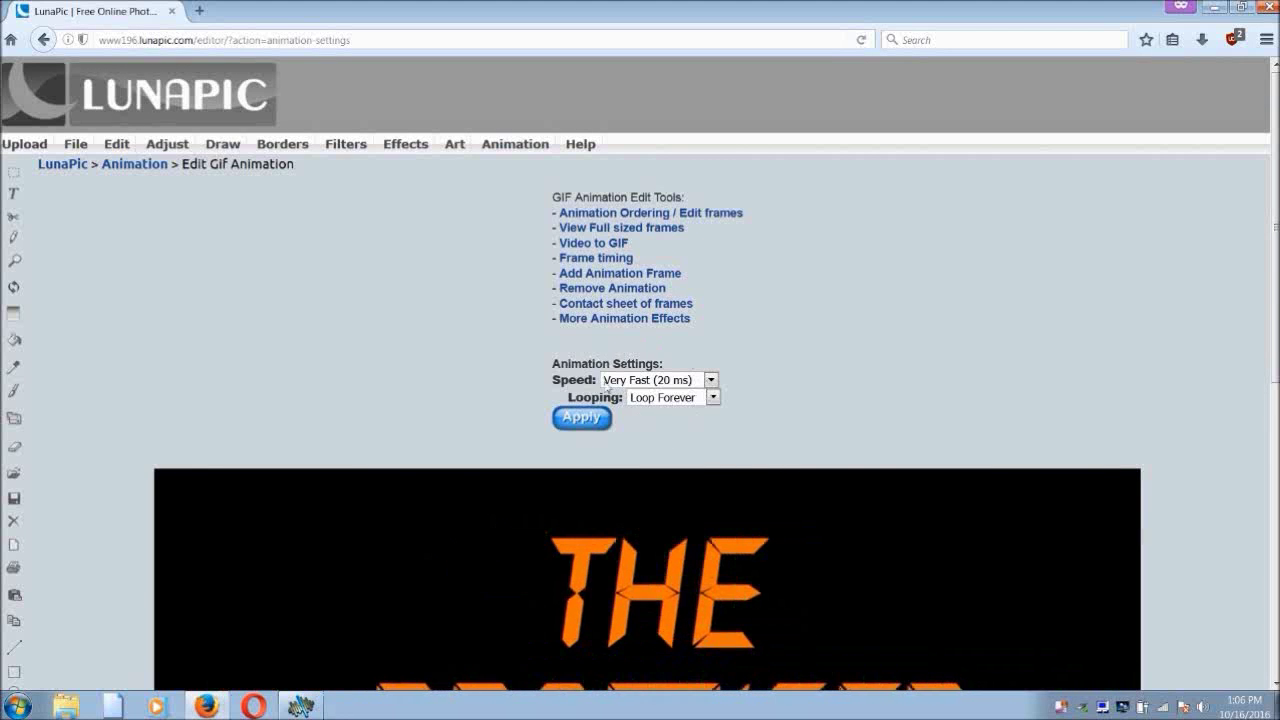
pyautogui.click(615, 384)
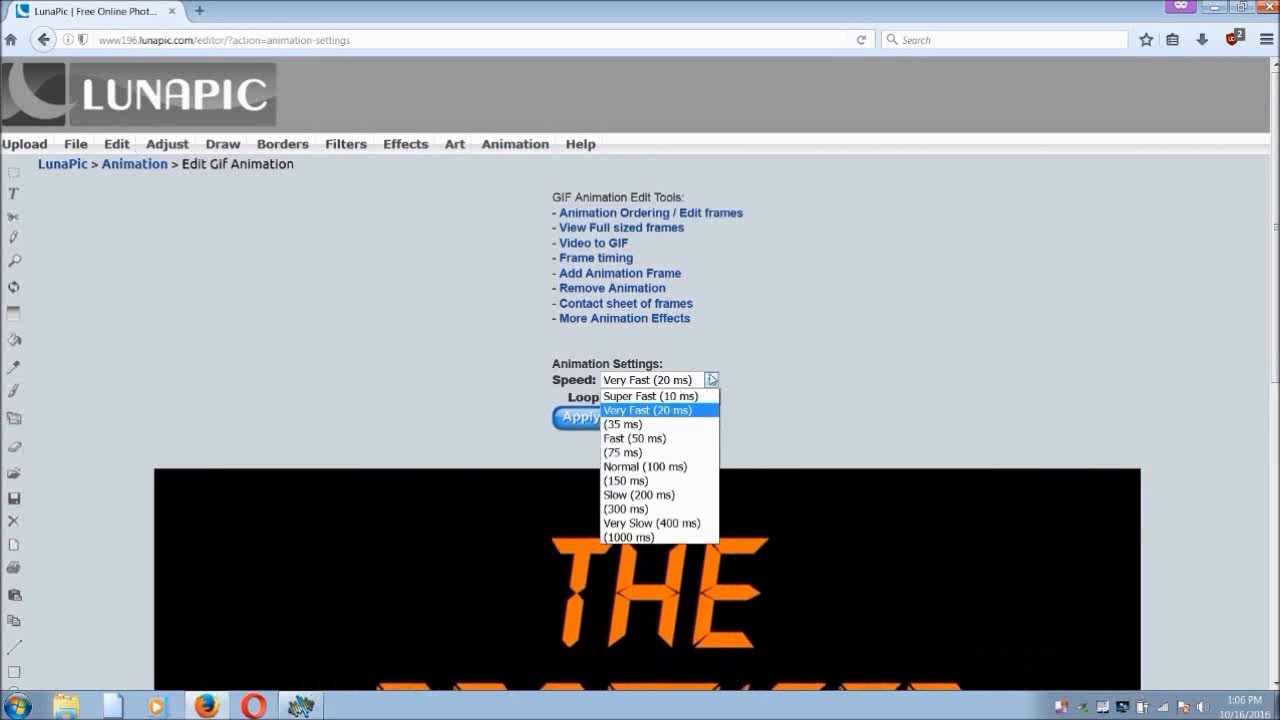
pyautogui.click(627, 397)
pyautogui.click(710, 381)
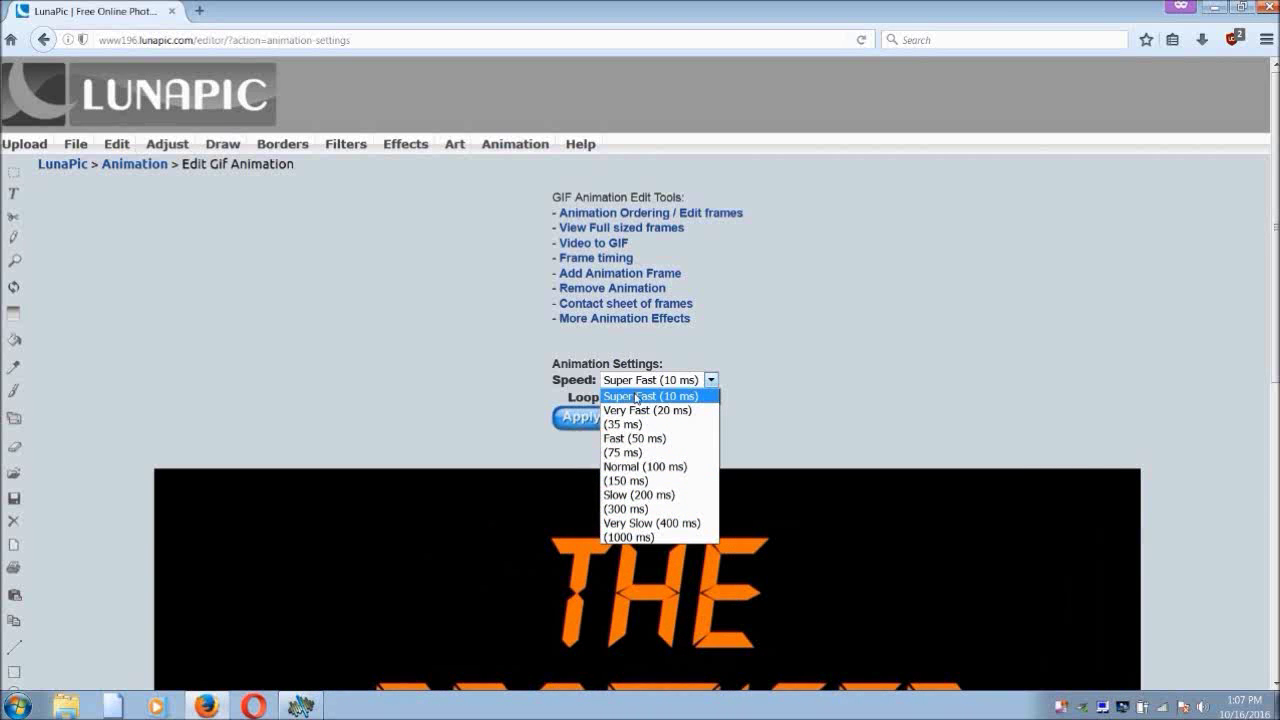
pyautogui.click(636, 398)
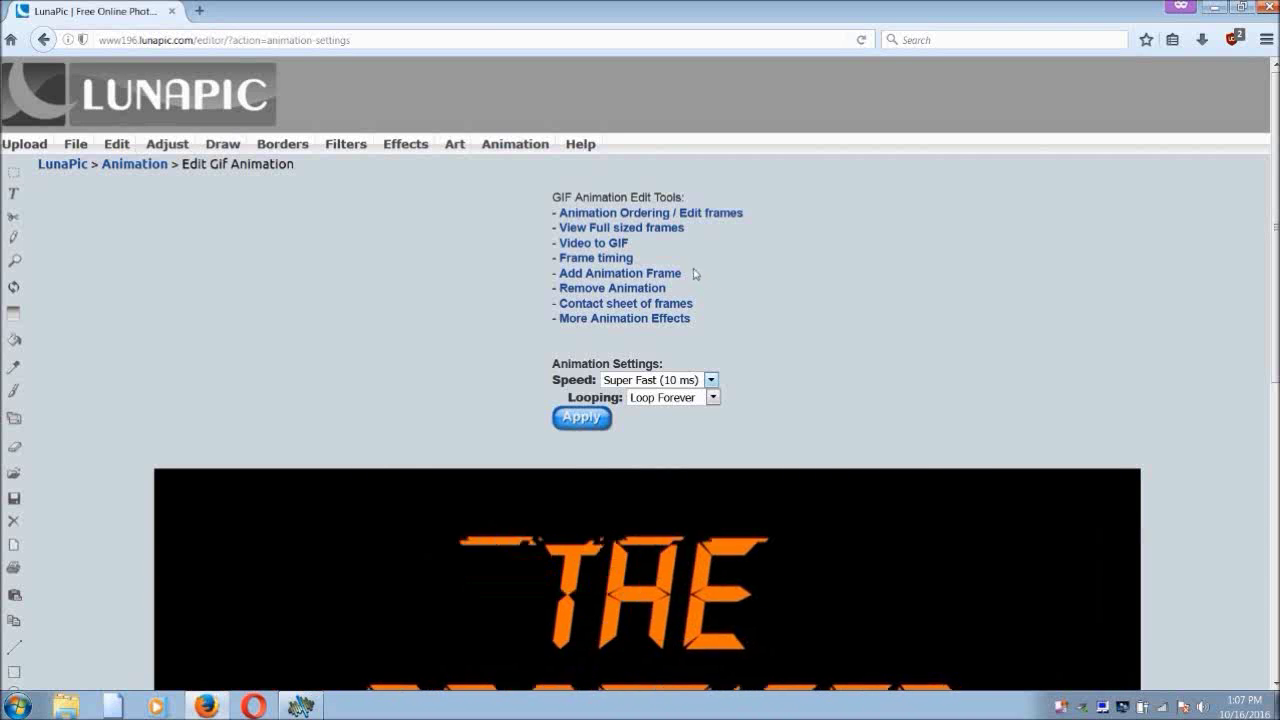
pyautogui.moveTo(633, 258); pyautogui.dragTo(556, 267)
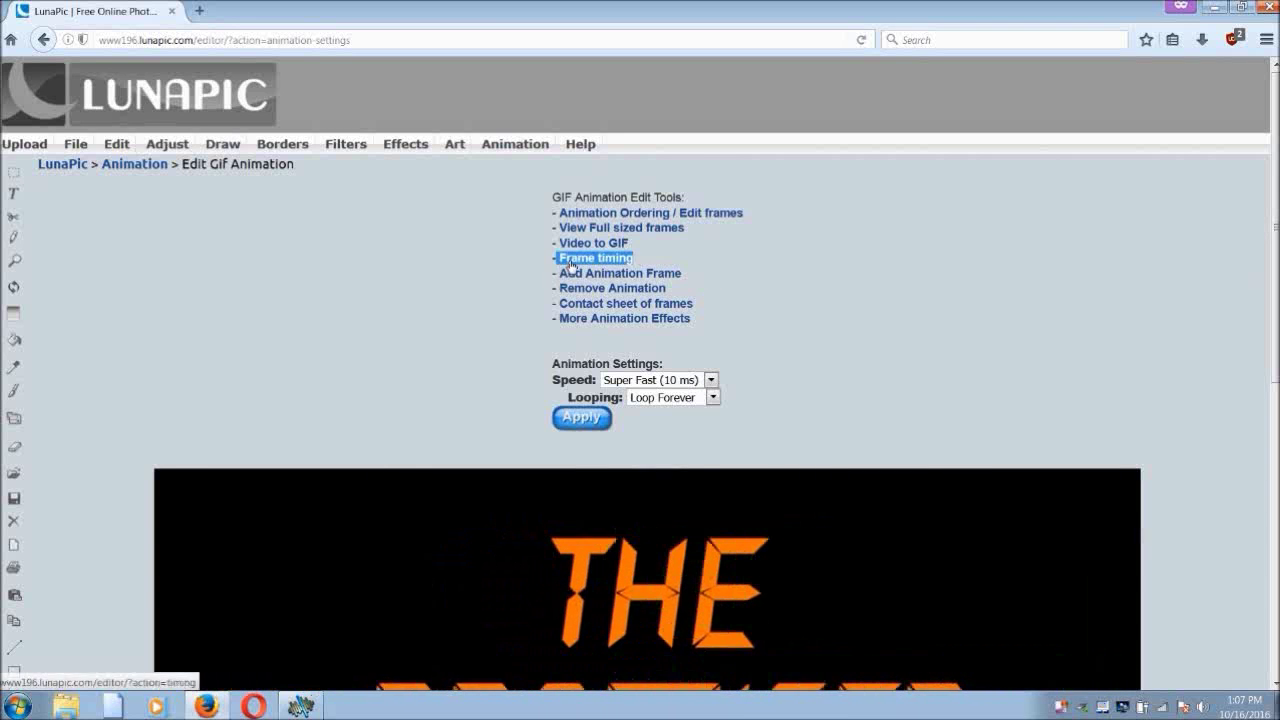
# - In Frame timing, set delays after frames 0, 4 and 5 to 60, 10 and 3, then apply
pyautogui.click(571, 266)
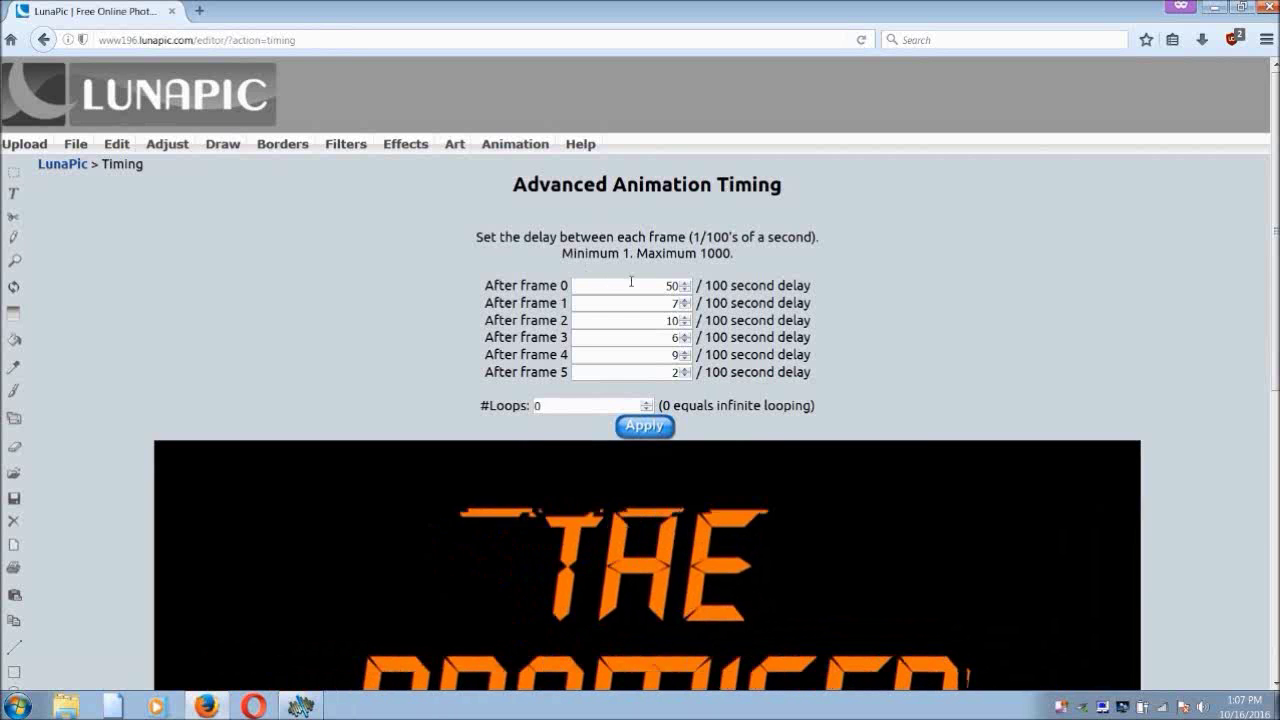
pyautogui.click(685, 286)
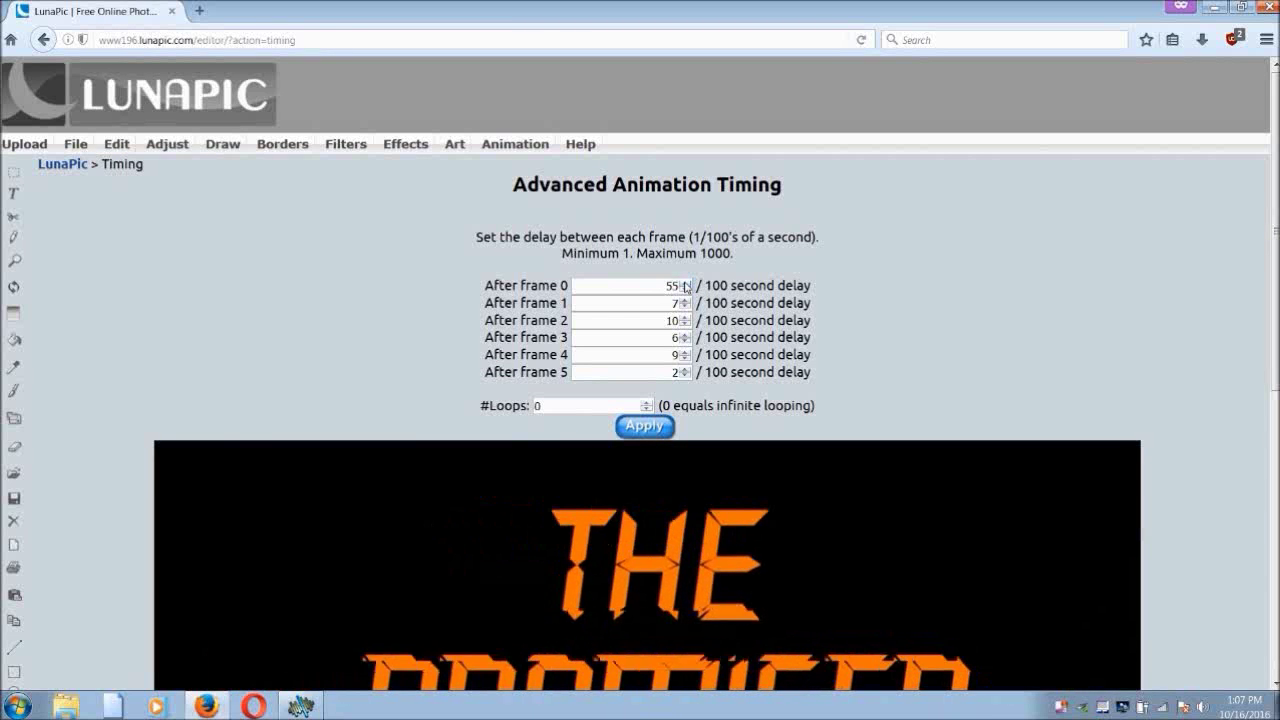
pyautogui.click(685, 286)
pyautogui.click(685, 286)
pyautogui.click(685, 286)
pyautogui.click(685, 286)
pyautogui.click(685, 286)
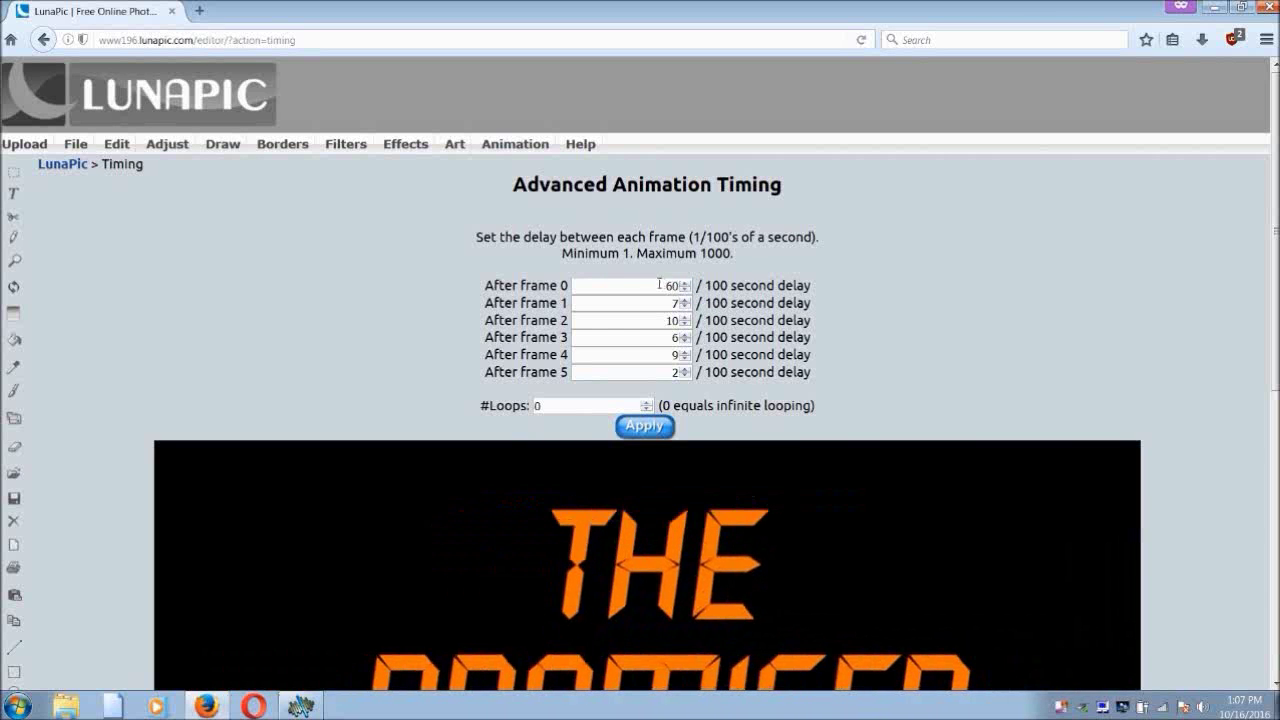
pyautogui.click(626, 284)
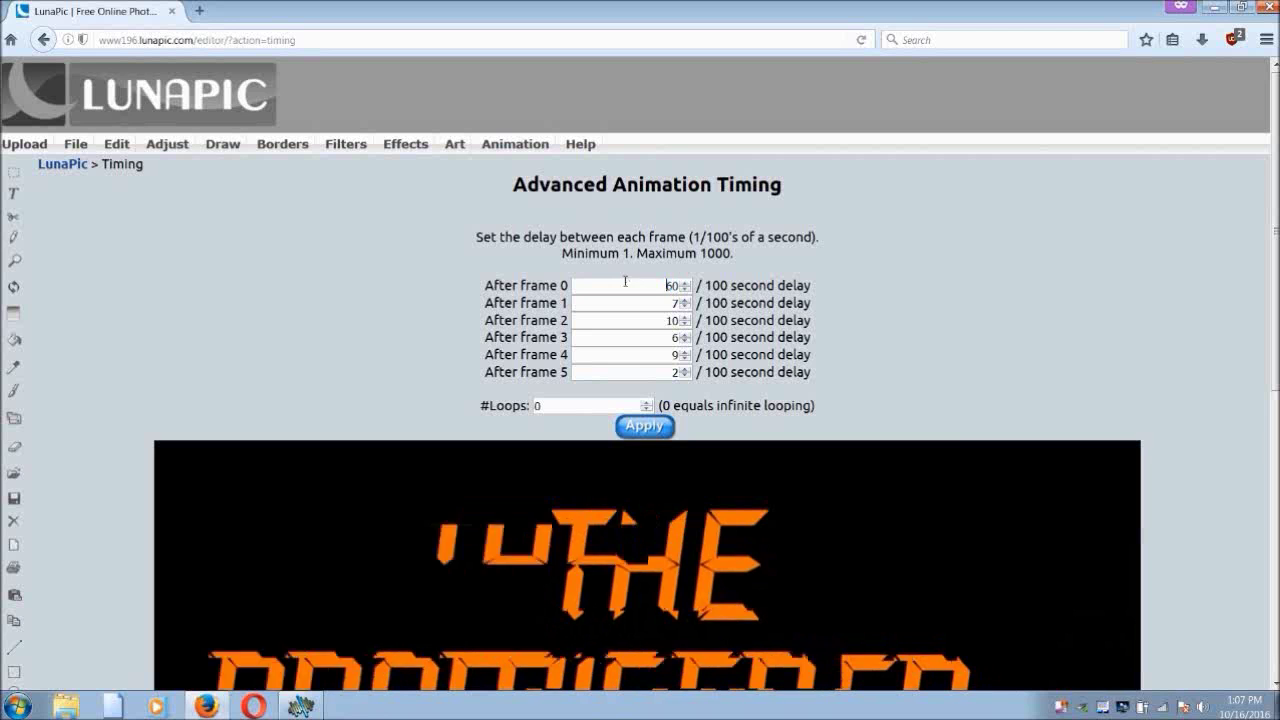
pyautogui.click(685, 352)
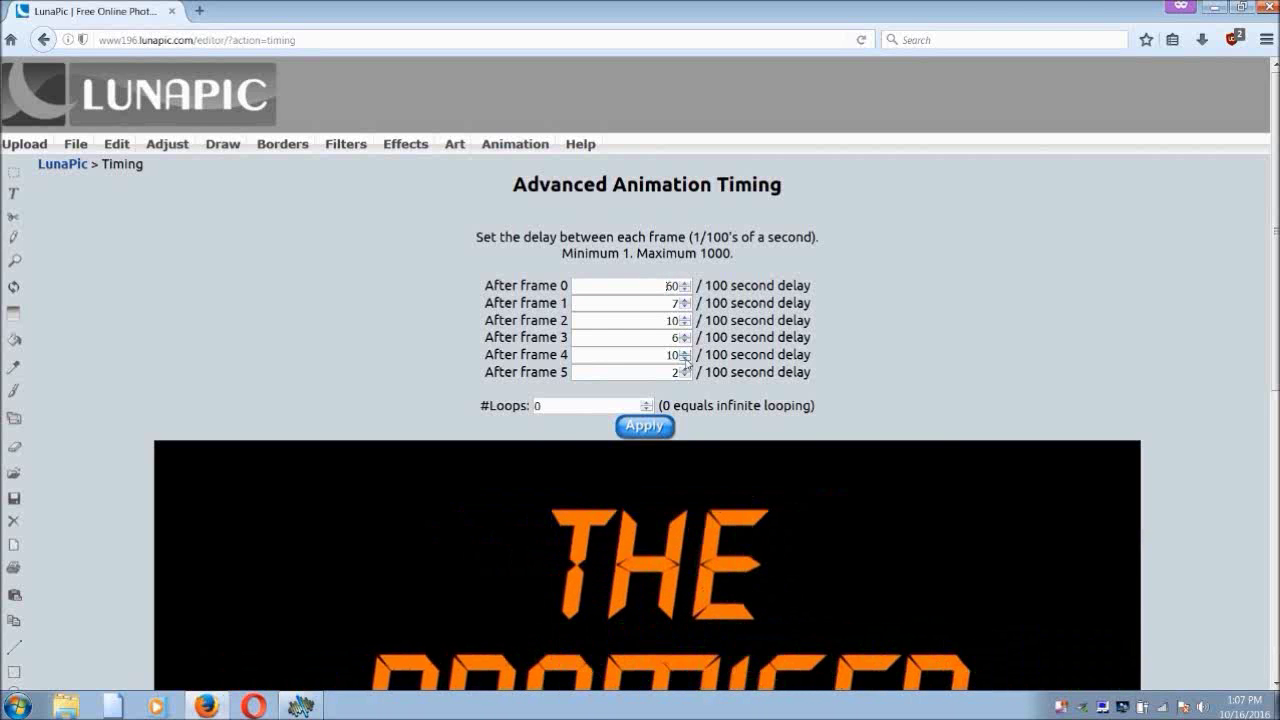
pyautogui.click(685, 368)
pyautogui.click(633, 430)
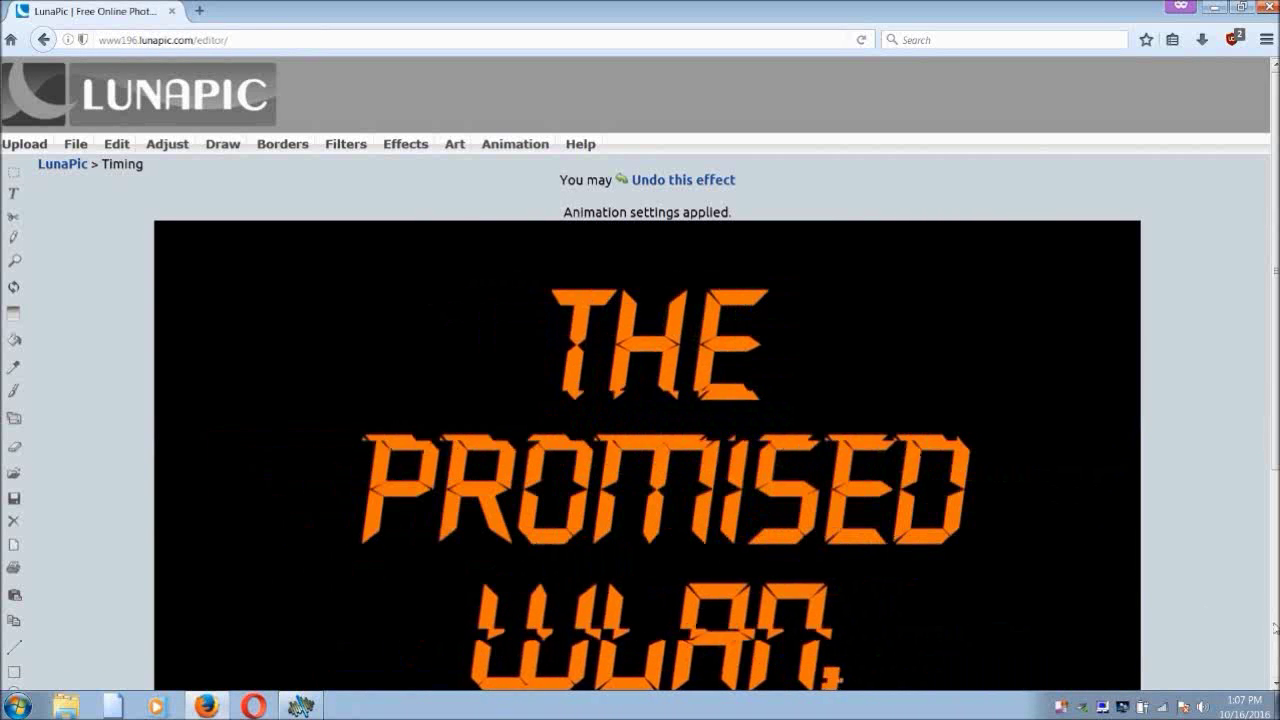
# - Open the finished glitch GIF by itself using View Image from its context menu
pyautogui.scroll(-2, 1274, 660)
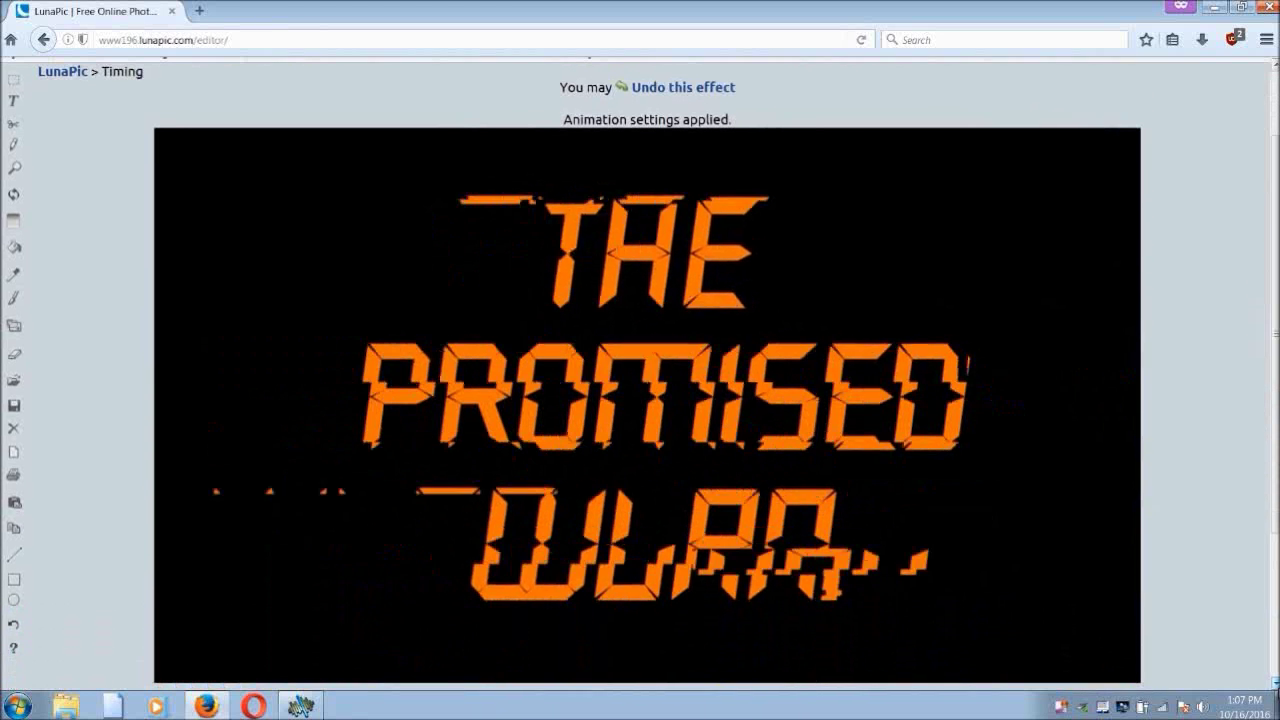
pyautogui.scroll(-3, 1272, 630)
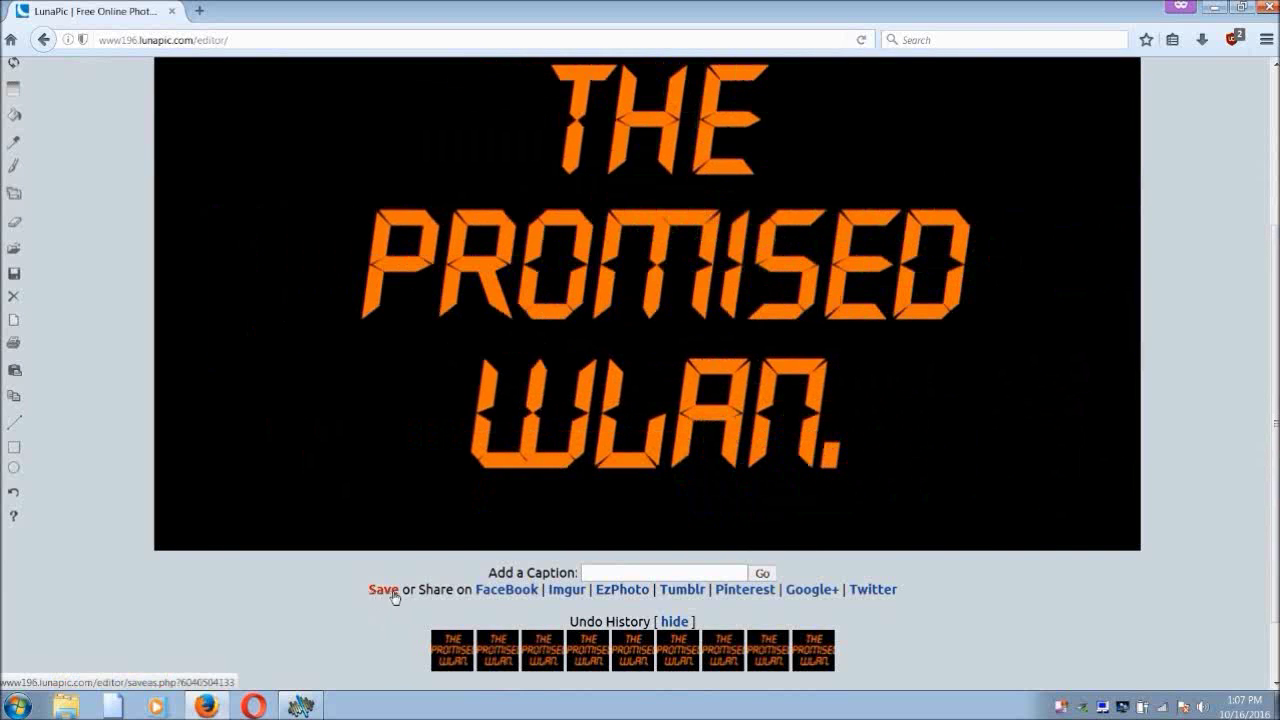
pyautogui.rightClick(572, 305)
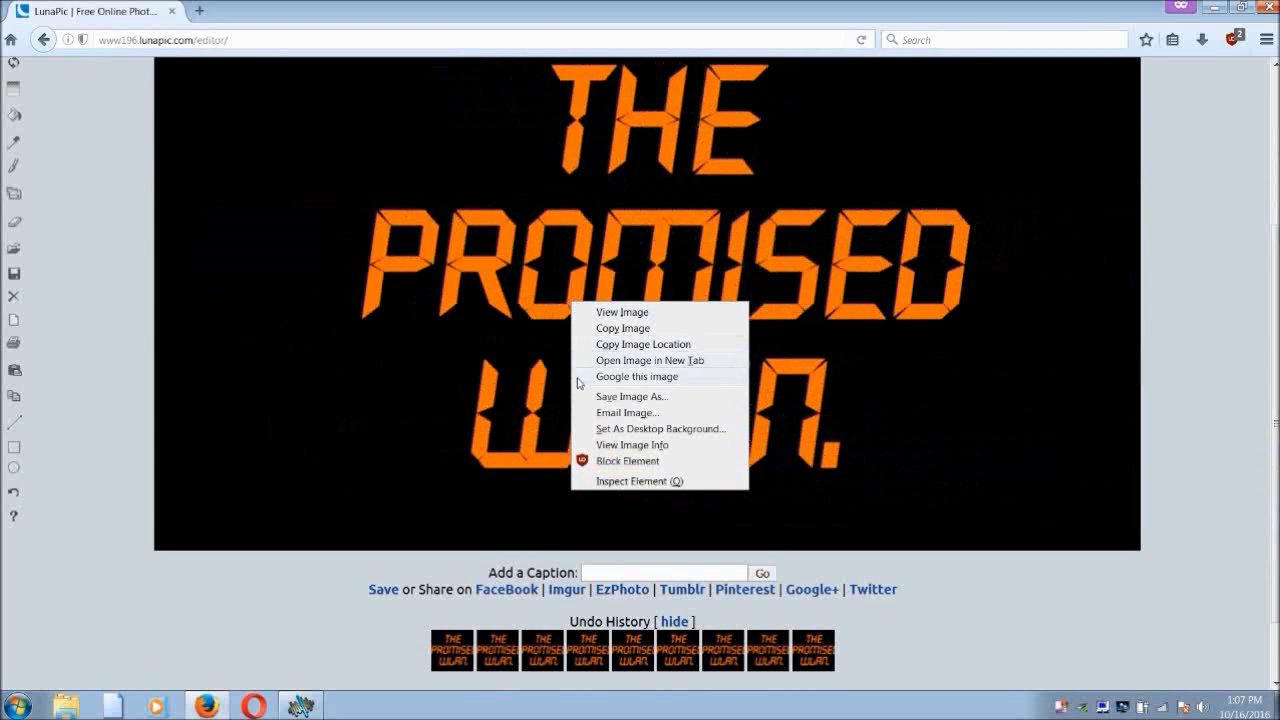
pyautogui.click(598, 312)
# - Save the animated GIF into the LOGO folder as logo gif2
pyautogui.rightClick(623, 347)
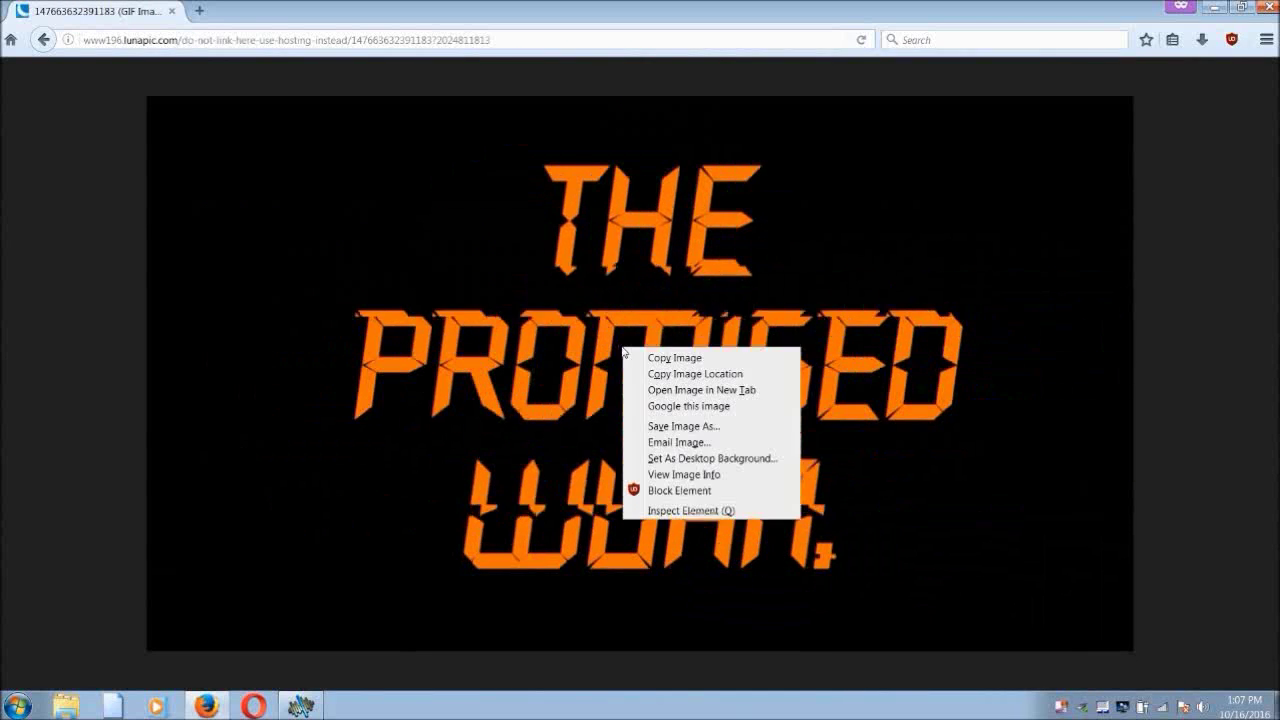
pyautogui.click(659, 427)
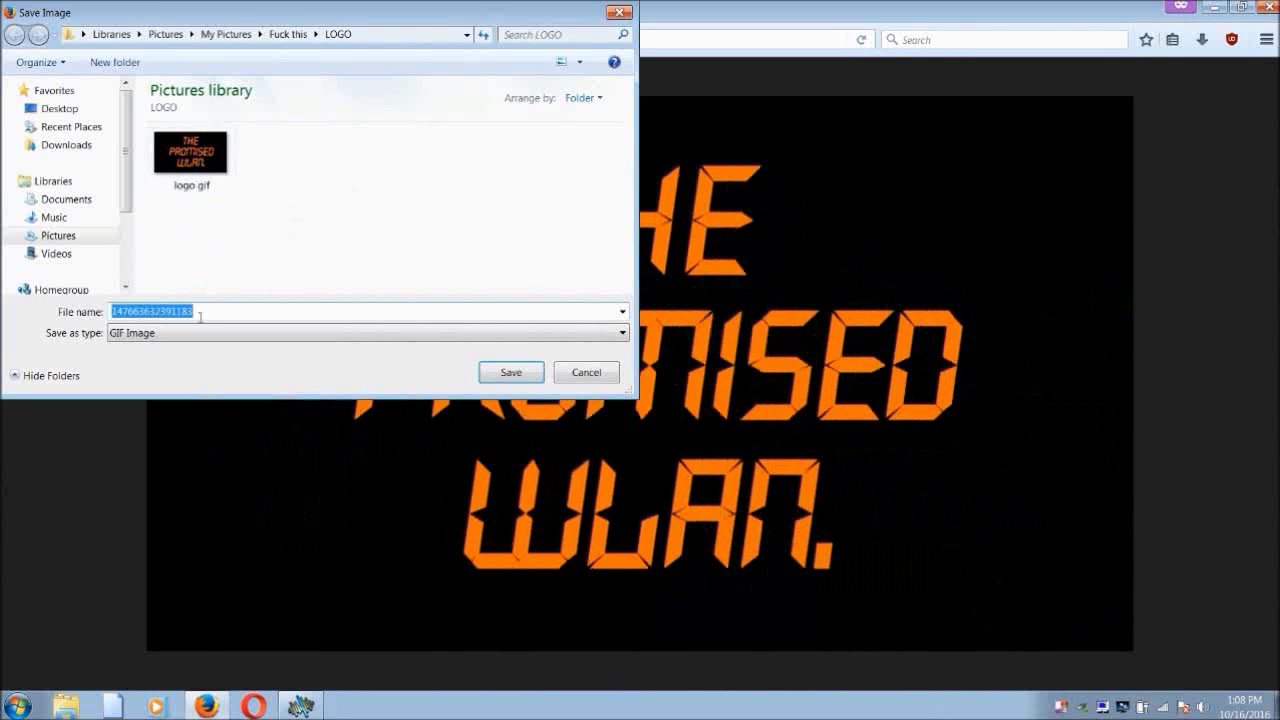
pyautogui.click(209, 308)
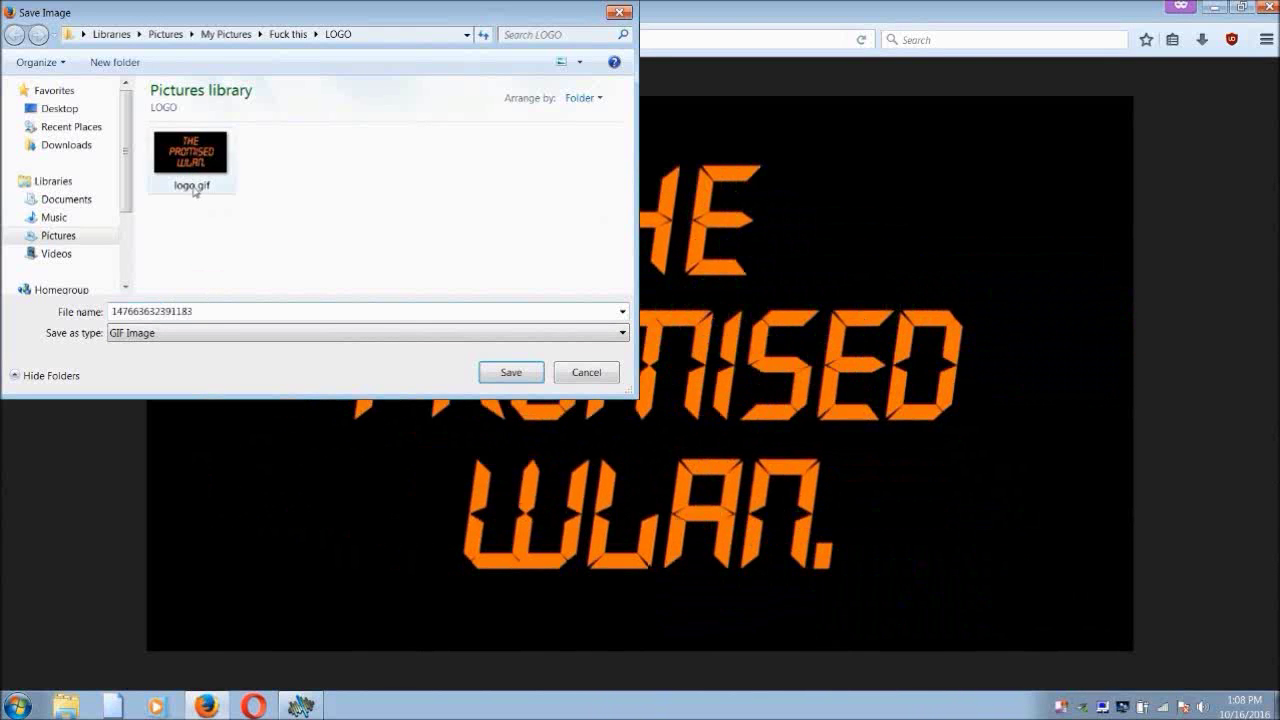
pyautogui.click(193, 188)
pyautogui.click(186, 306)
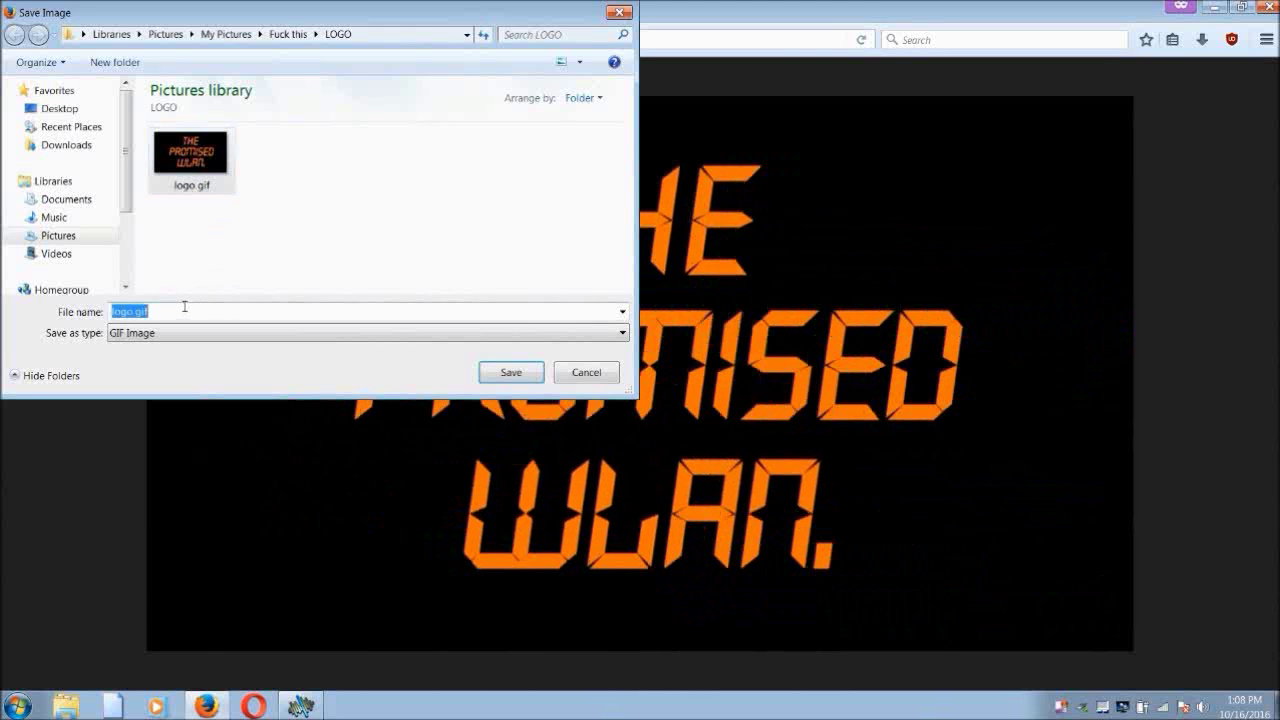
pyautogui.click(184, 307)
pyautogui.write('2')
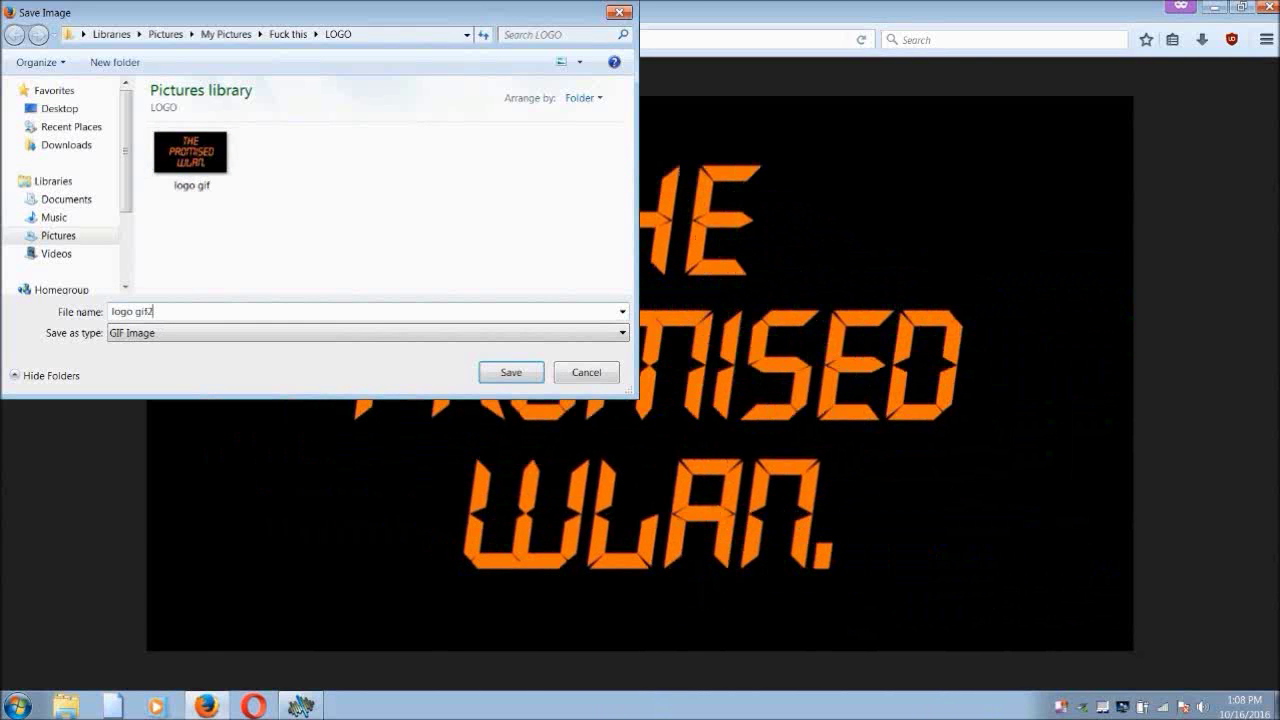
pyautogui.click(511, 373)
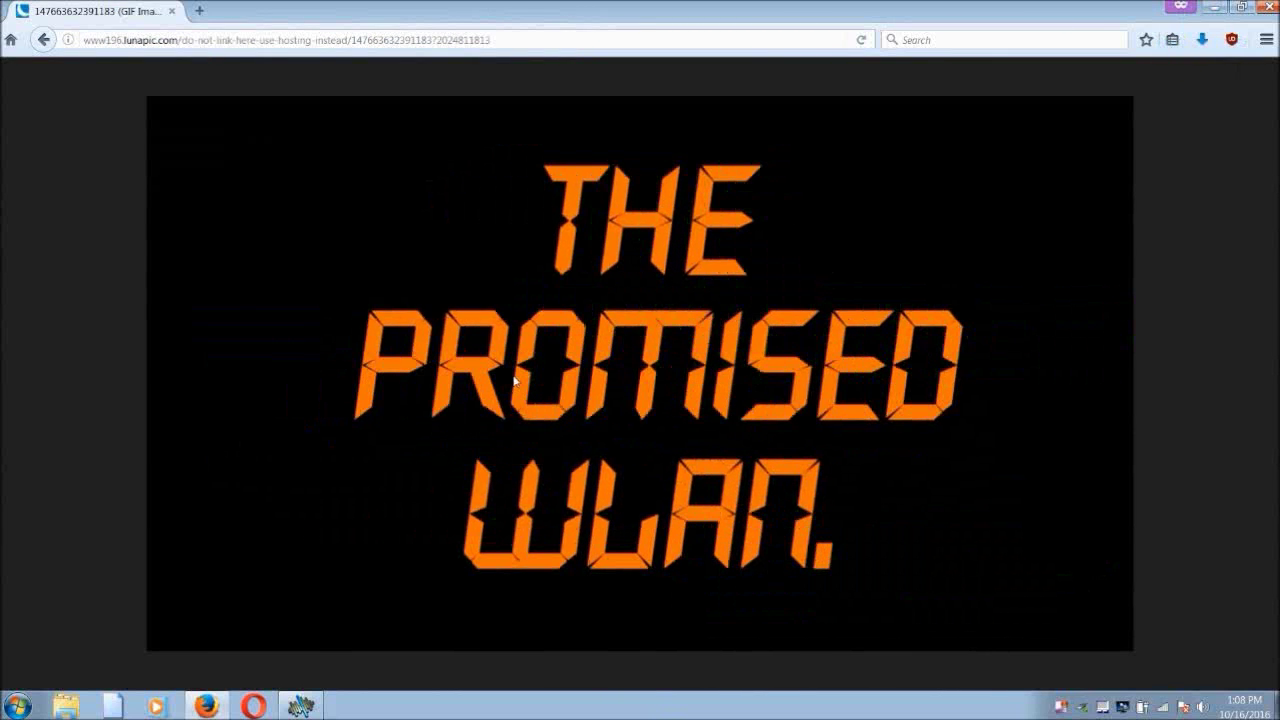